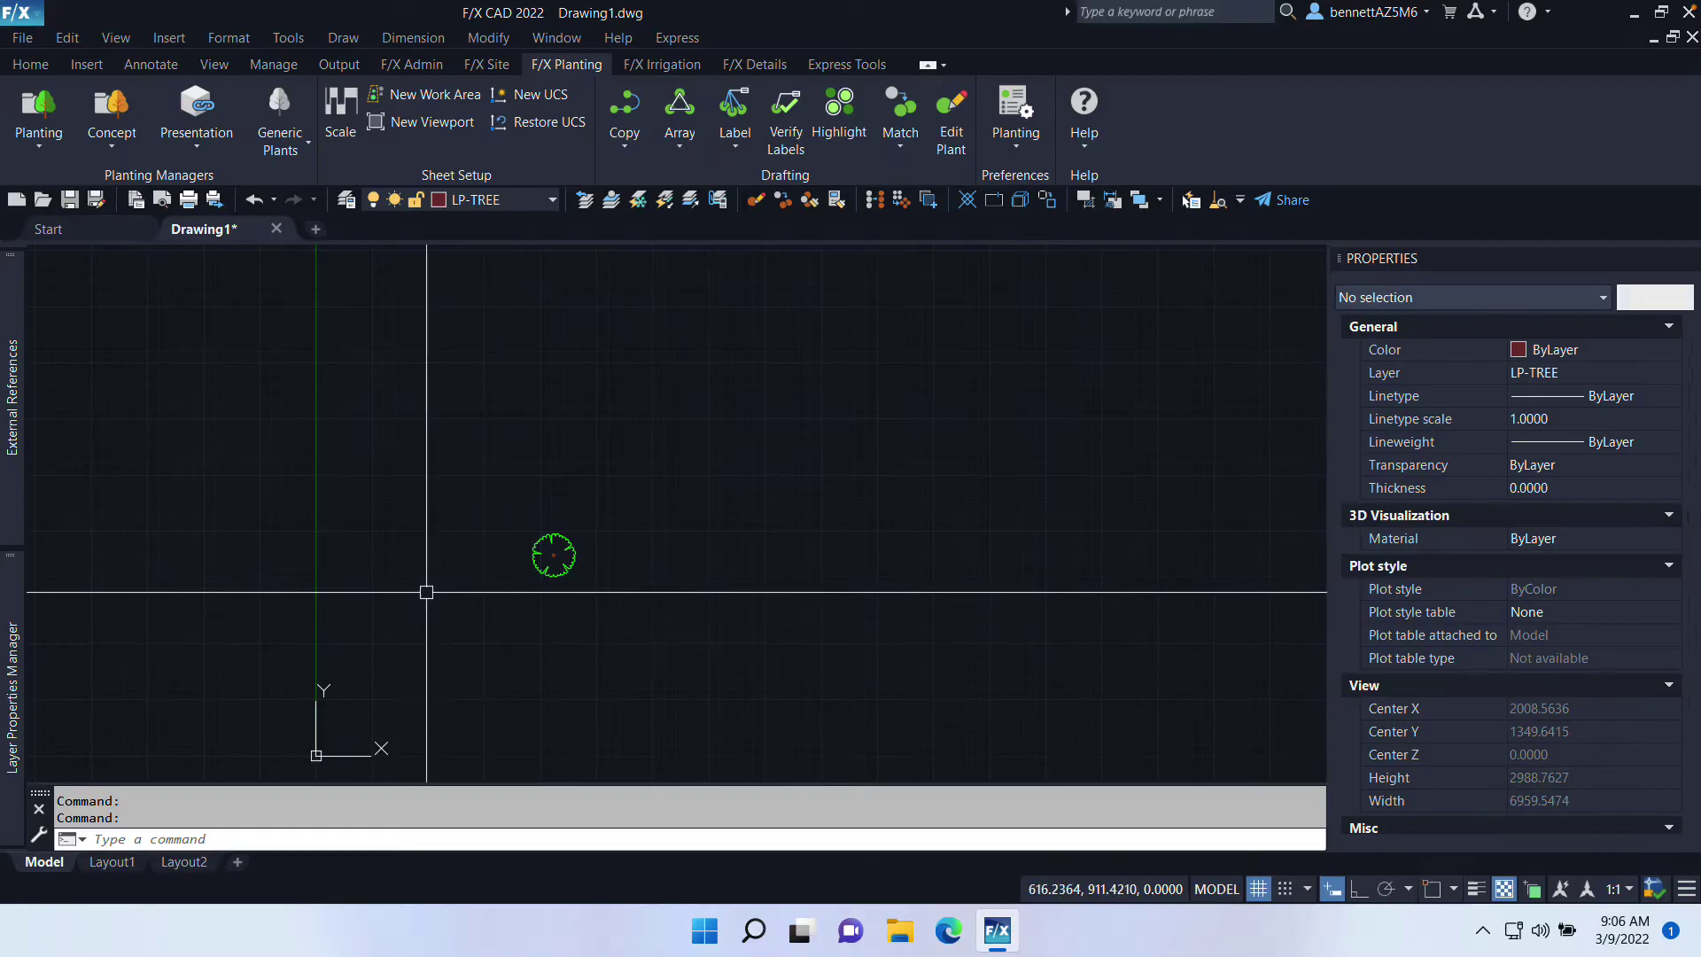
text(PL)
Step: Draw an L-shaped polyline with PL: a vertical leg left of the tree, then a horizontal leg
key(Return)
click(427, 592)
click(439, 323)
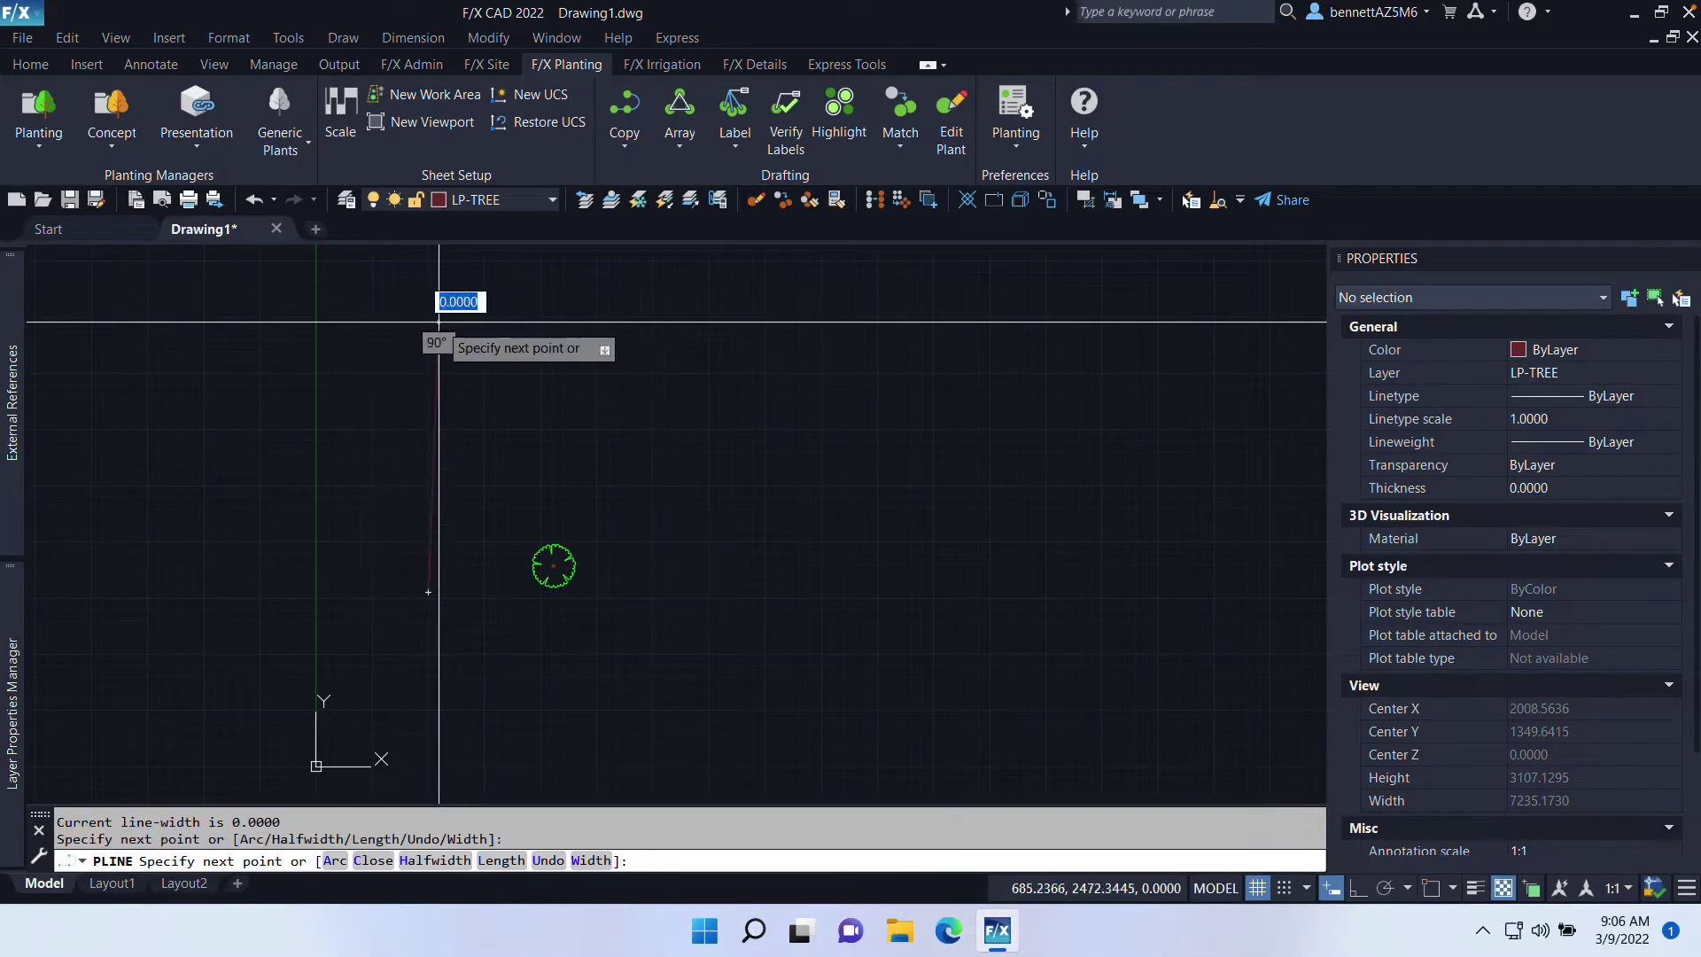
click(998, 333)
key(Return)
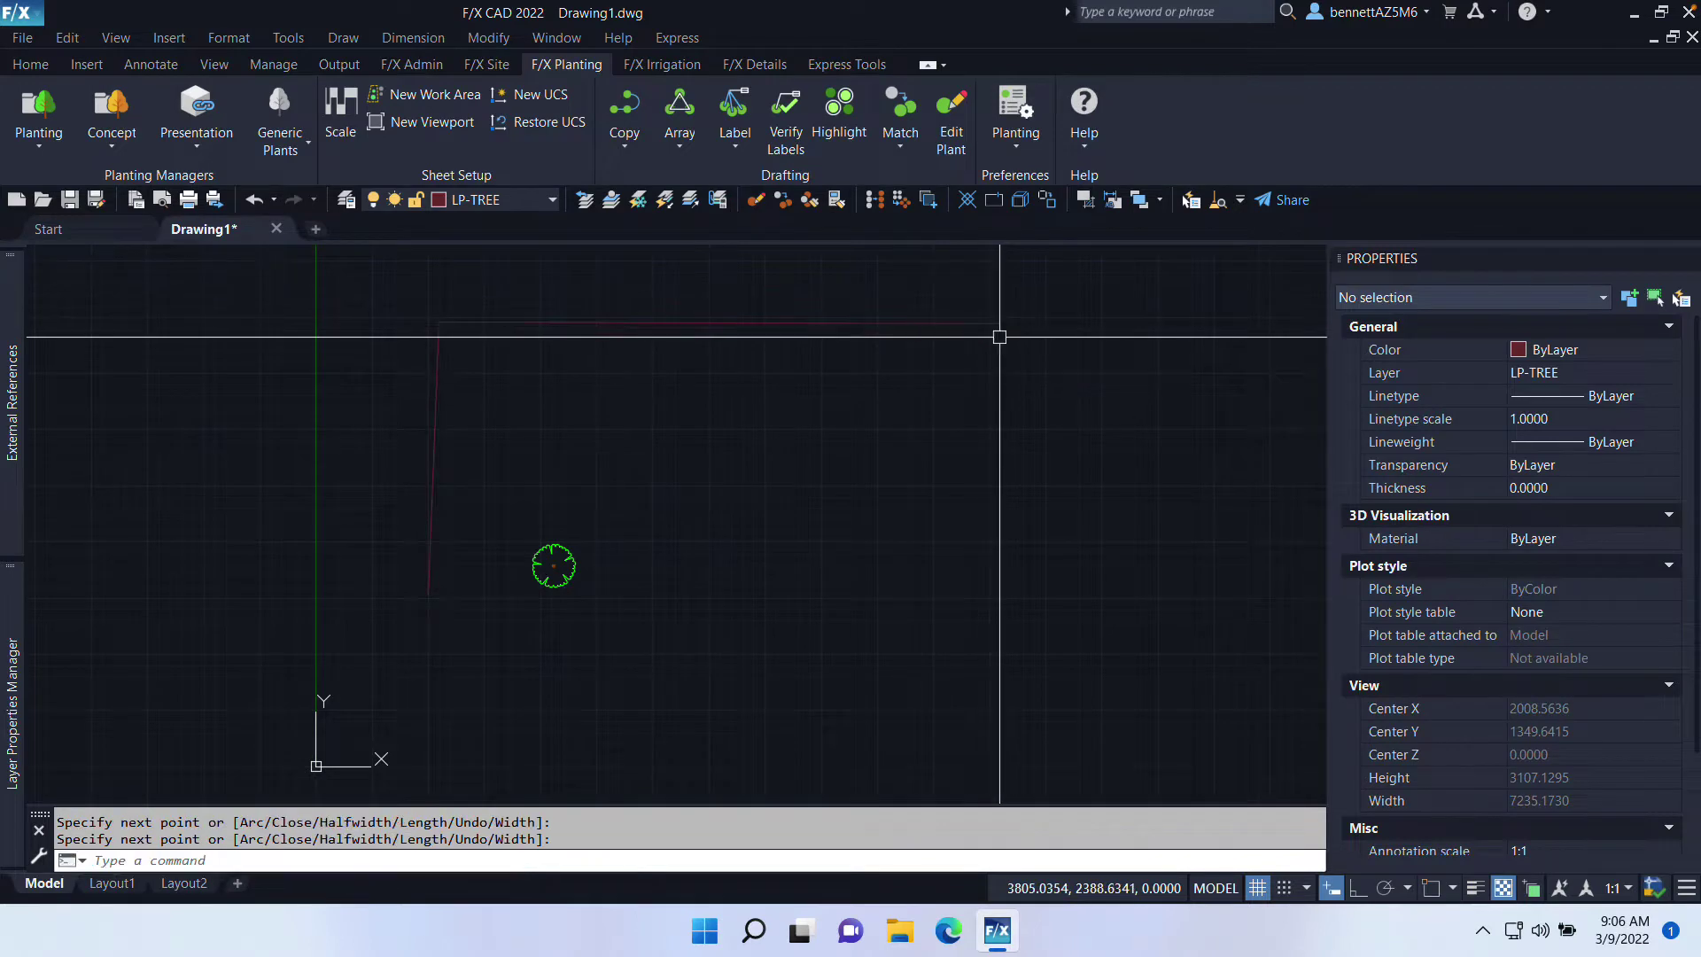
Step: Attempt Copy Plant along Polyline on the tree and polyline, which fails as an unknown command
click(617, 130)
click(633, 182)
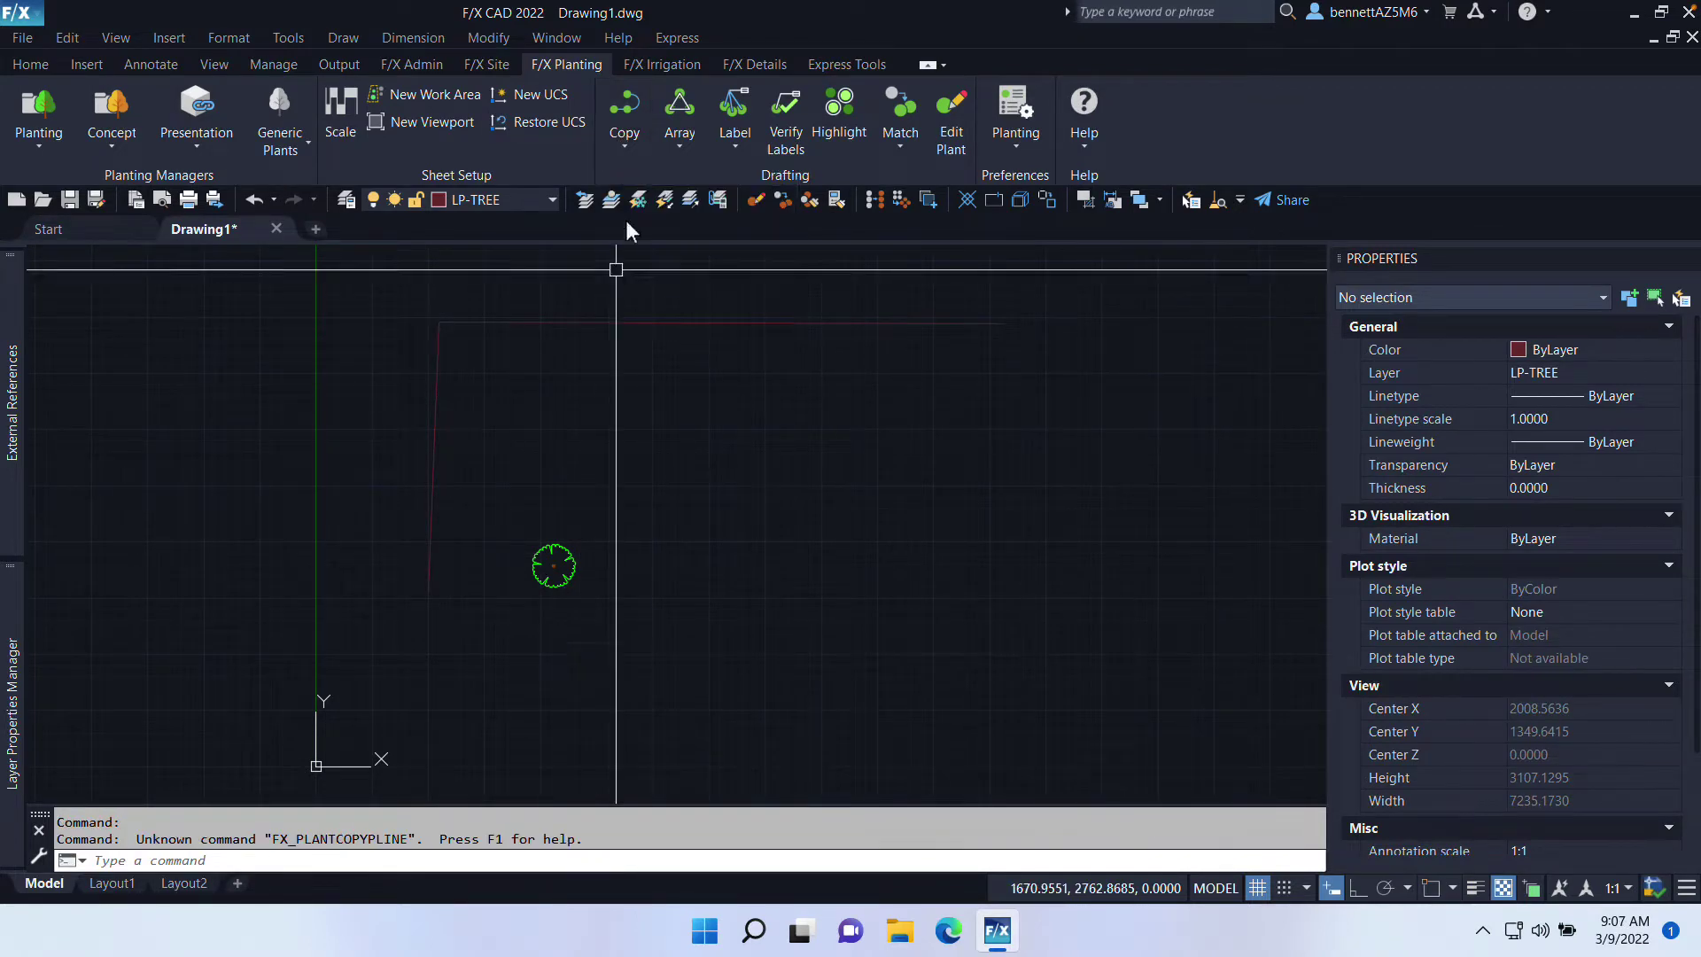
click(553, 569)
click(430, 562)
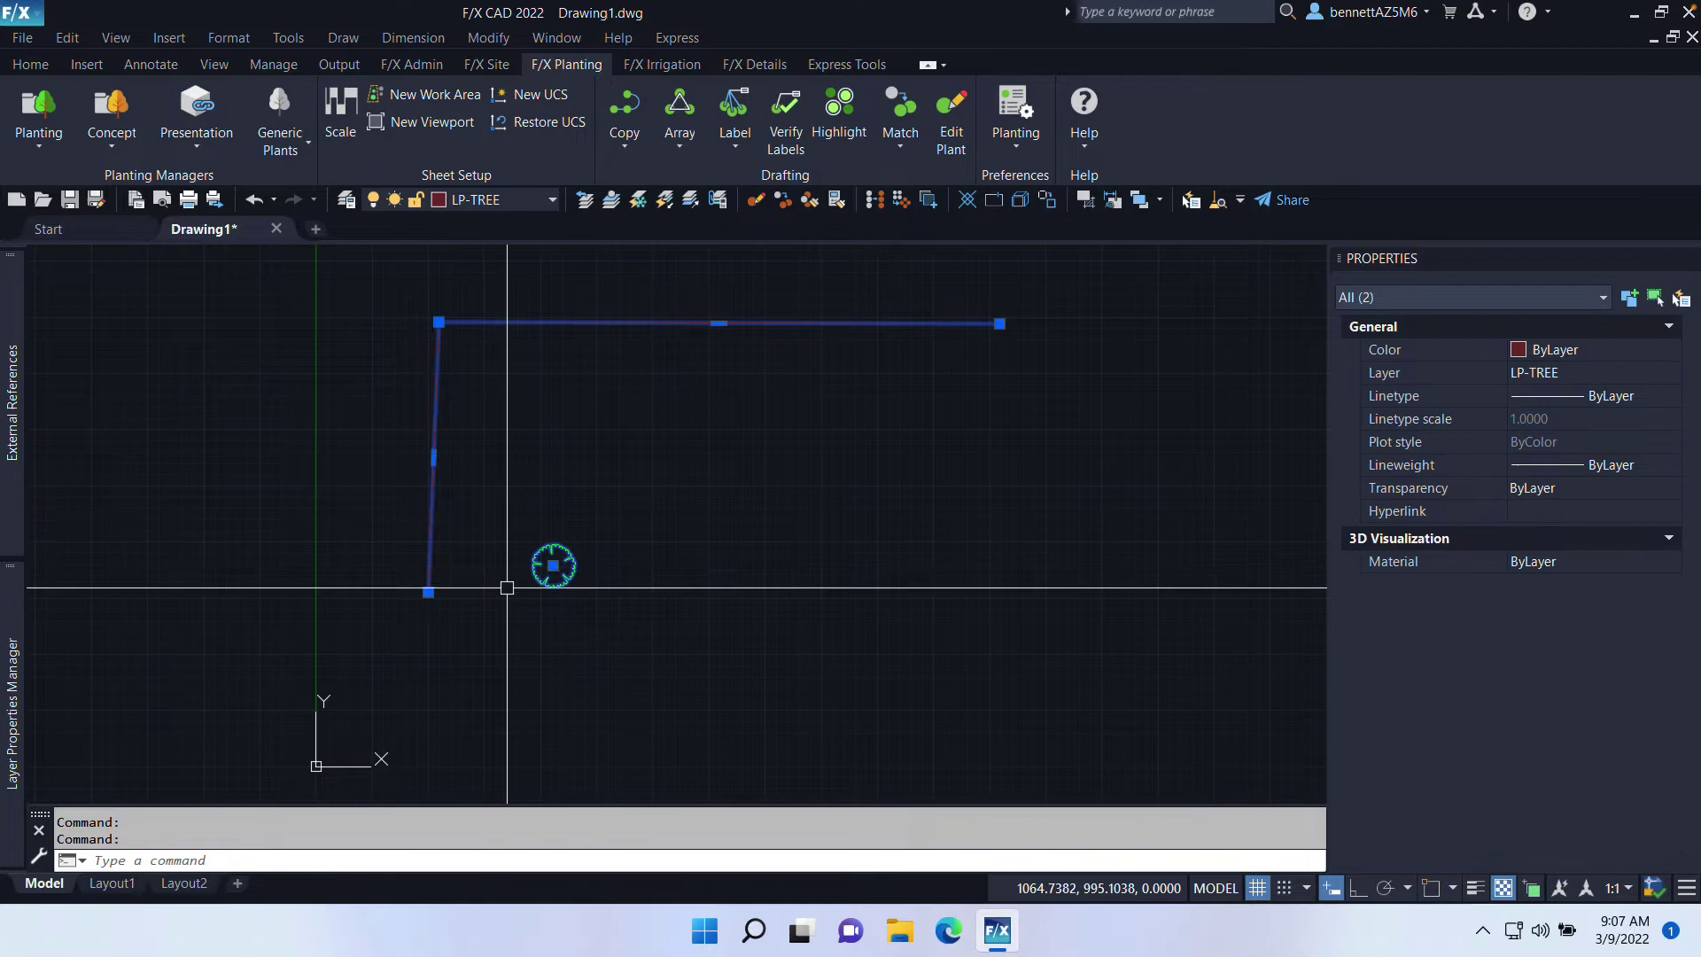
key(Escape)
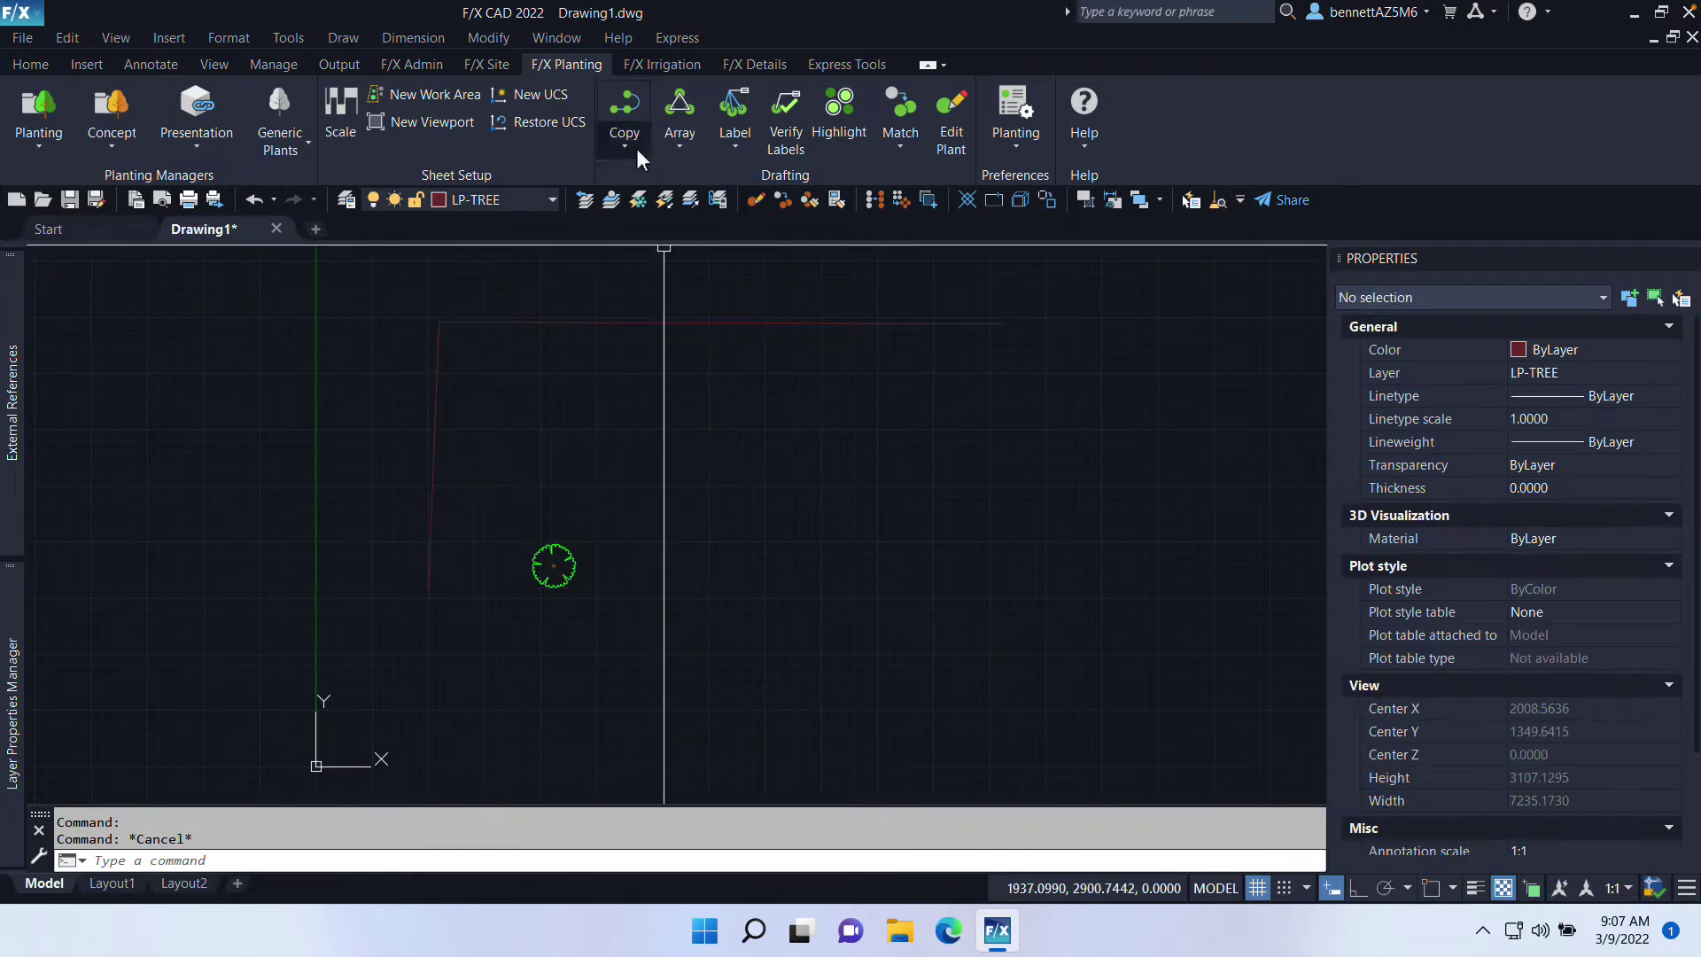
Step: Retry the plant copy along polyline, cancel again, and show the command history with F2
click(624, 147)
click(650, 182)
click(553, 558)
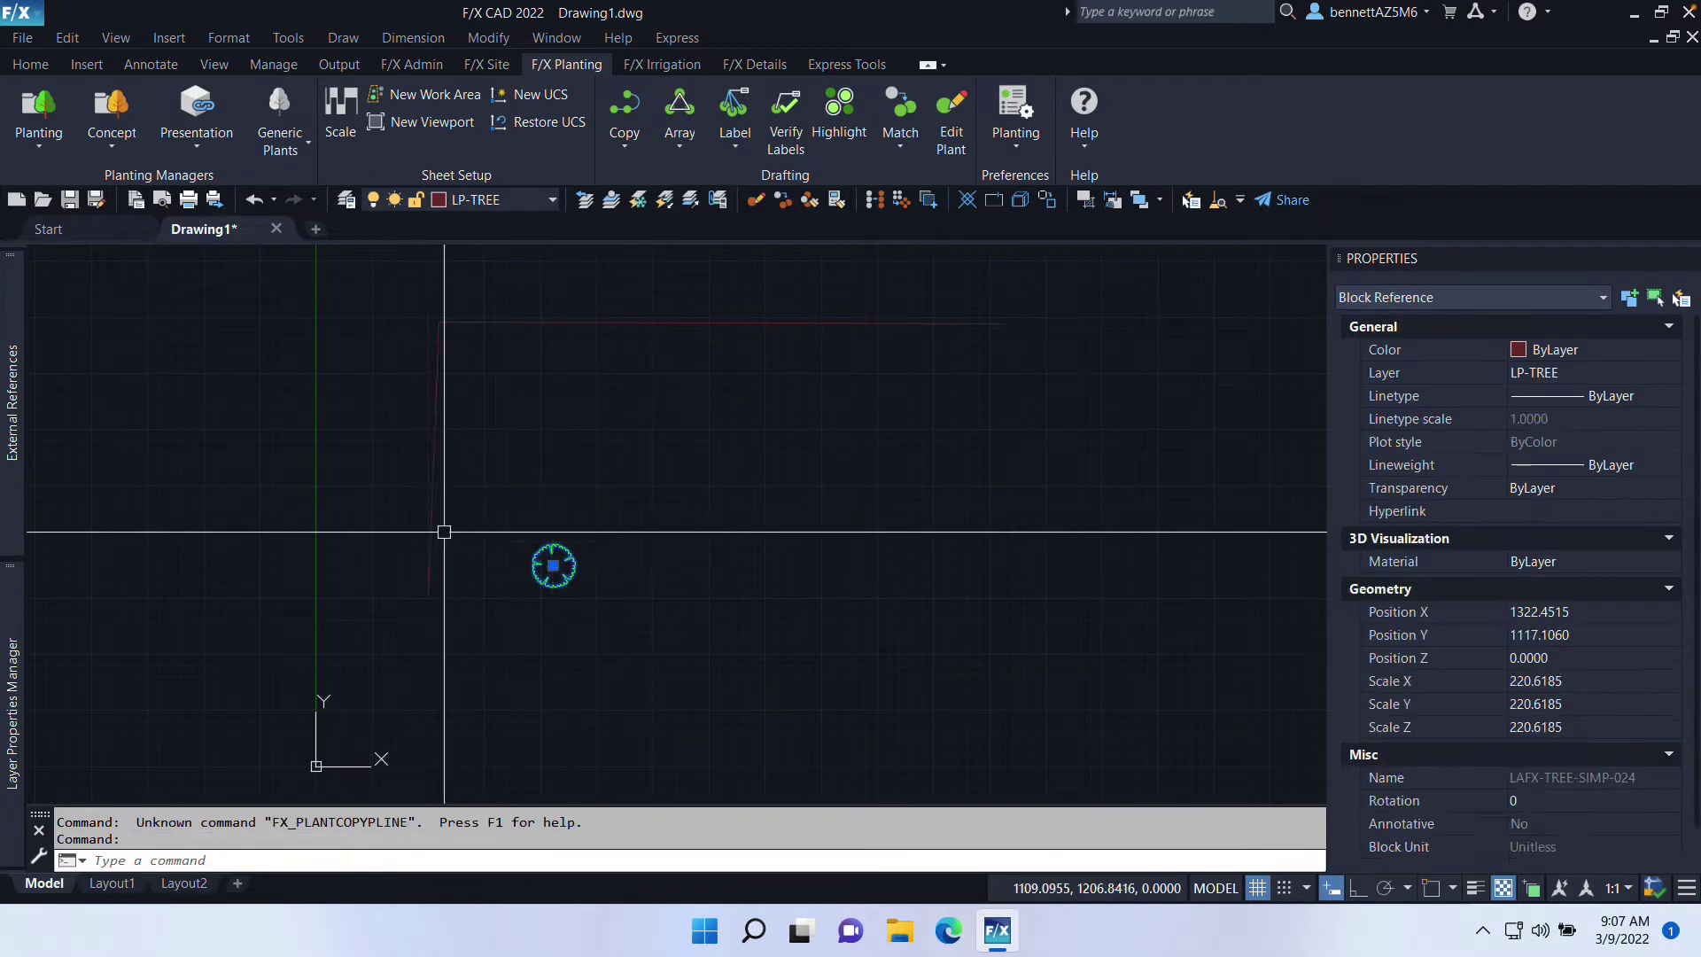
click(434, 530)
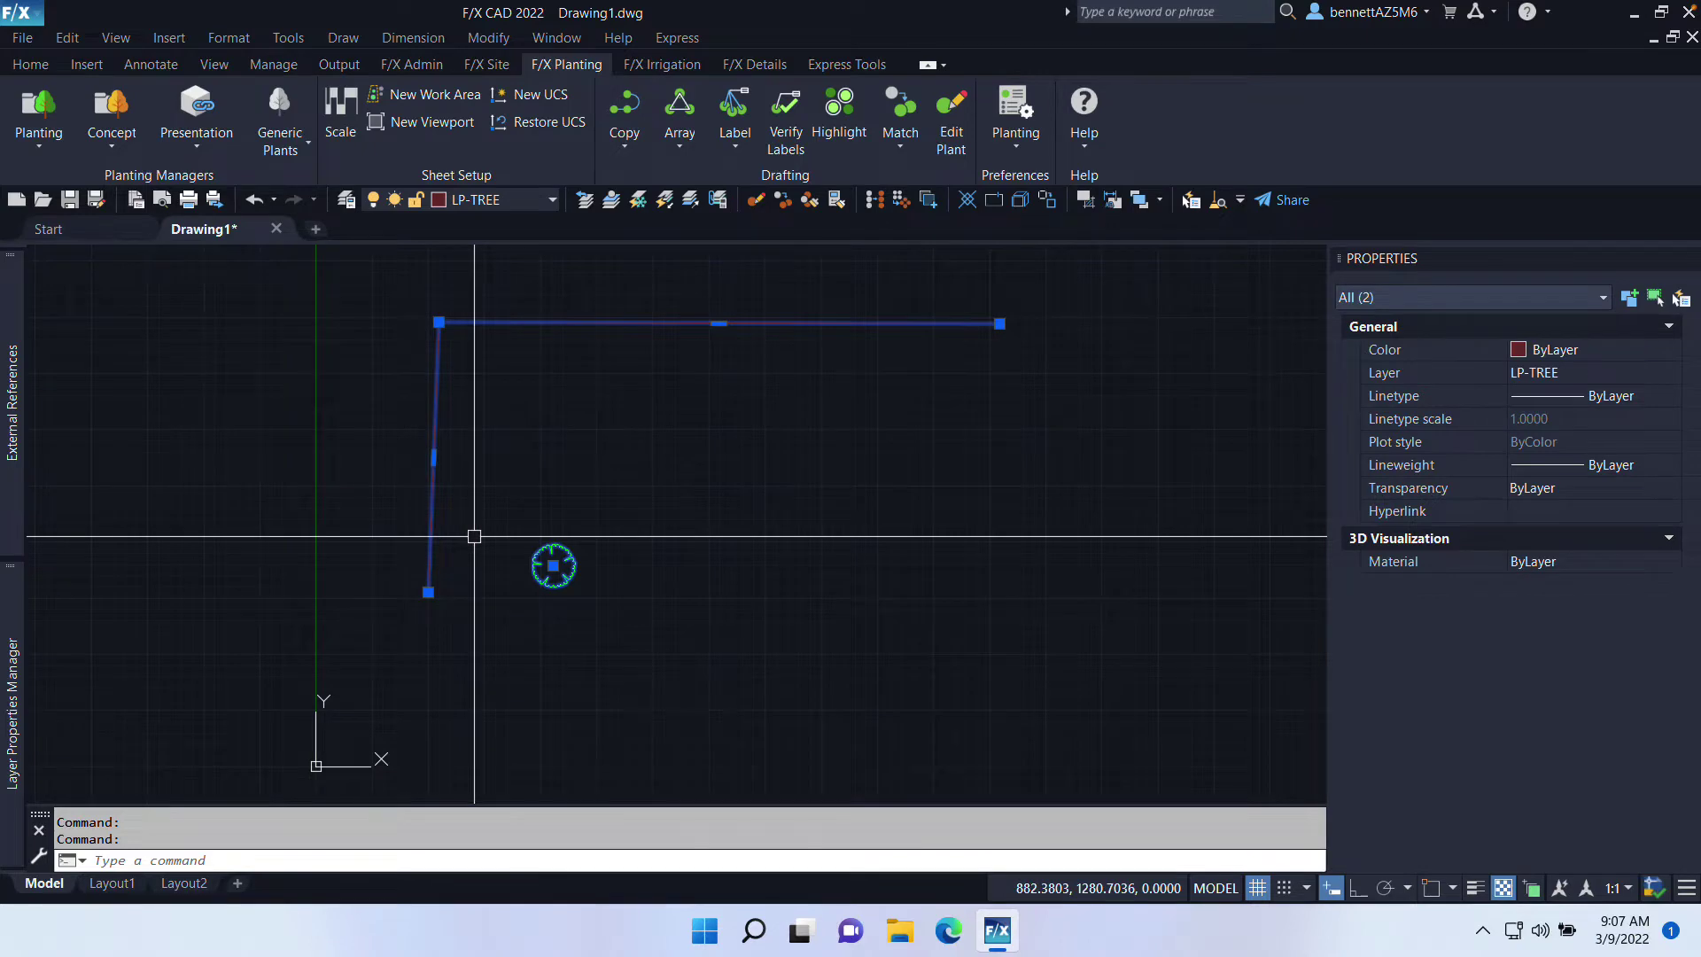
key(Escape)
key(F2)
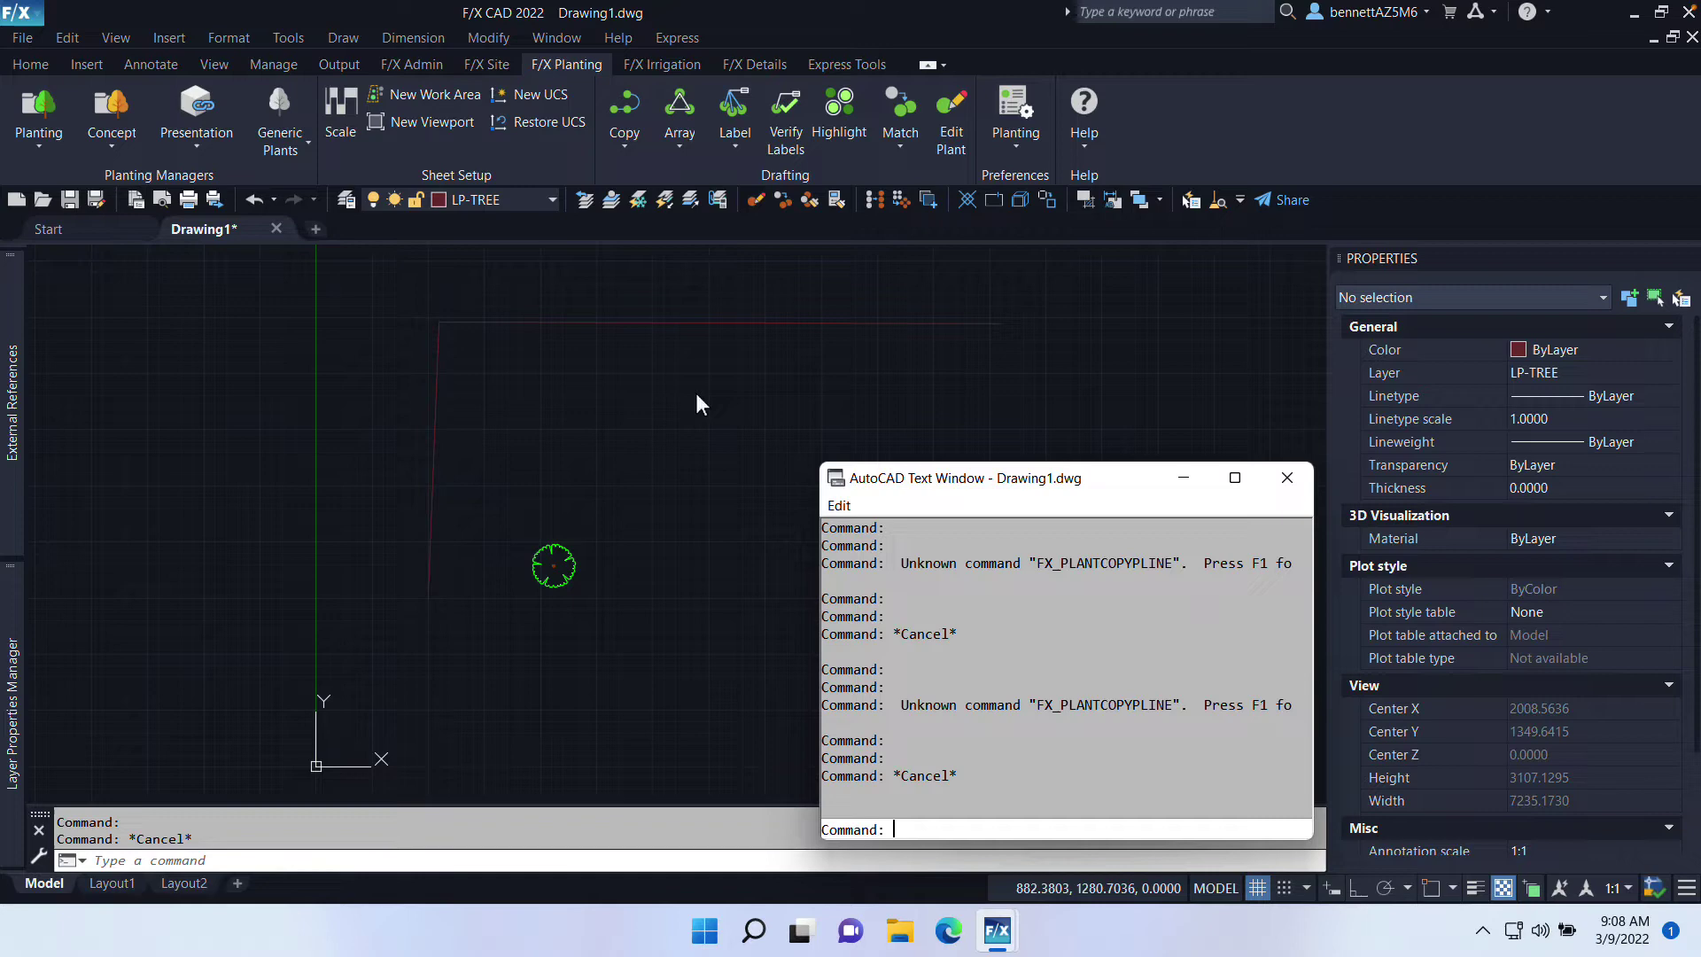
Step: Close the text window and quit F/X CAD 2022, answering the Save changes prompt
key(F2)
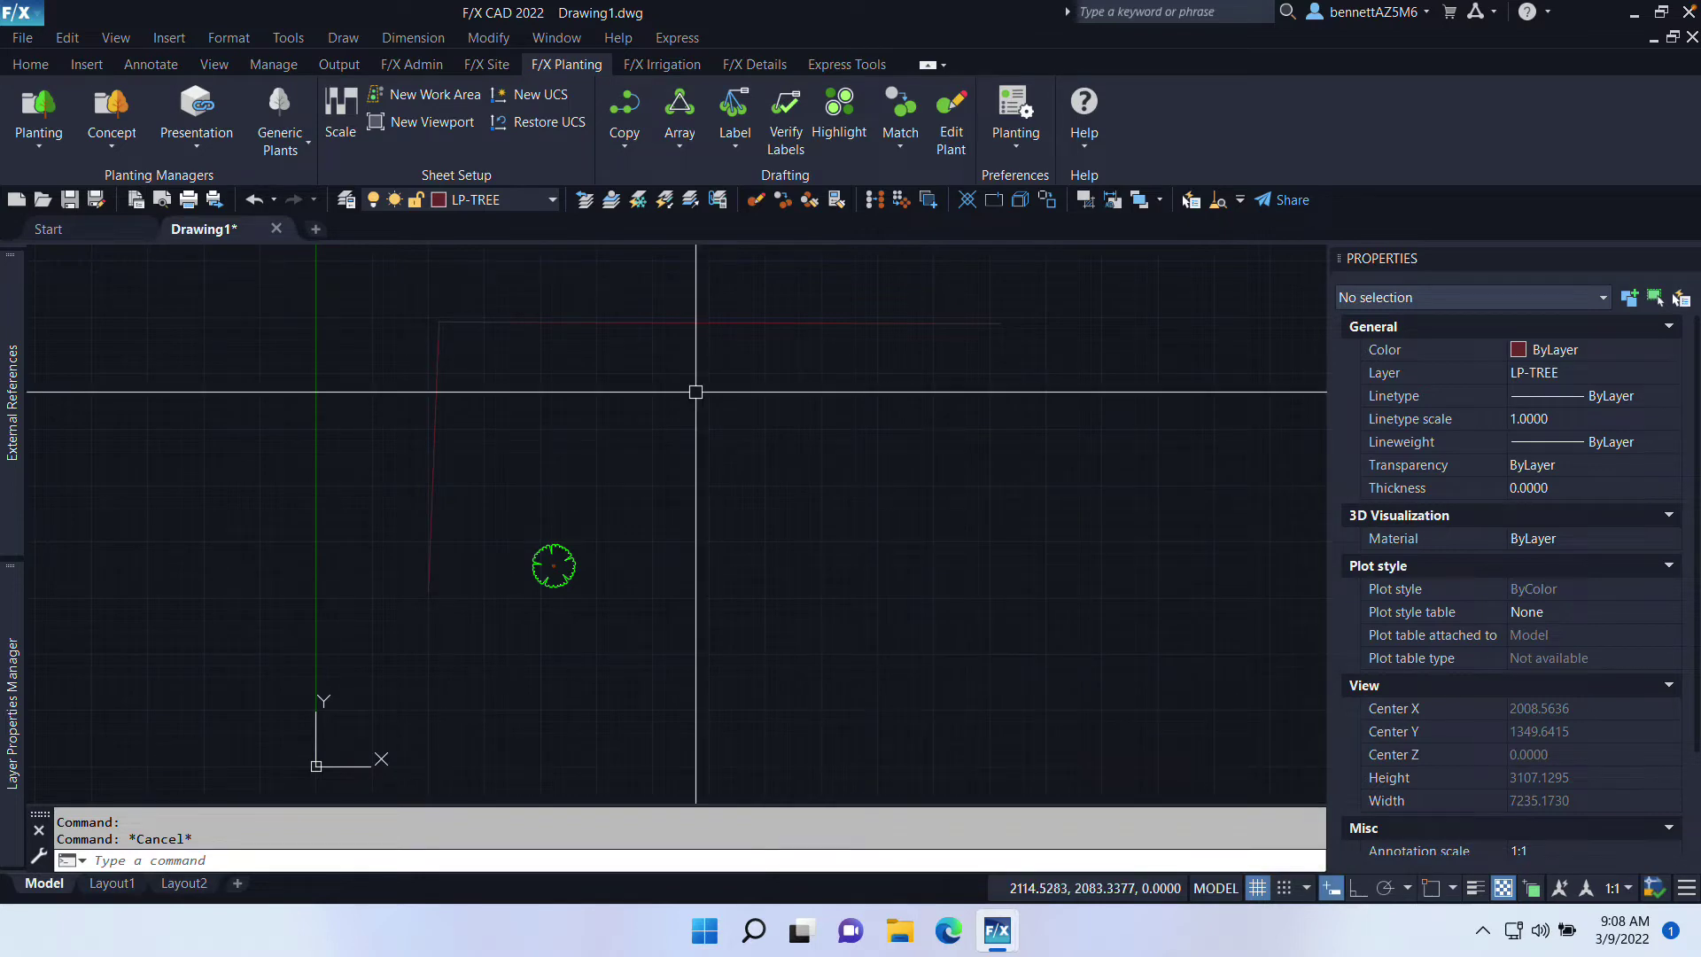
click(1692, 11)
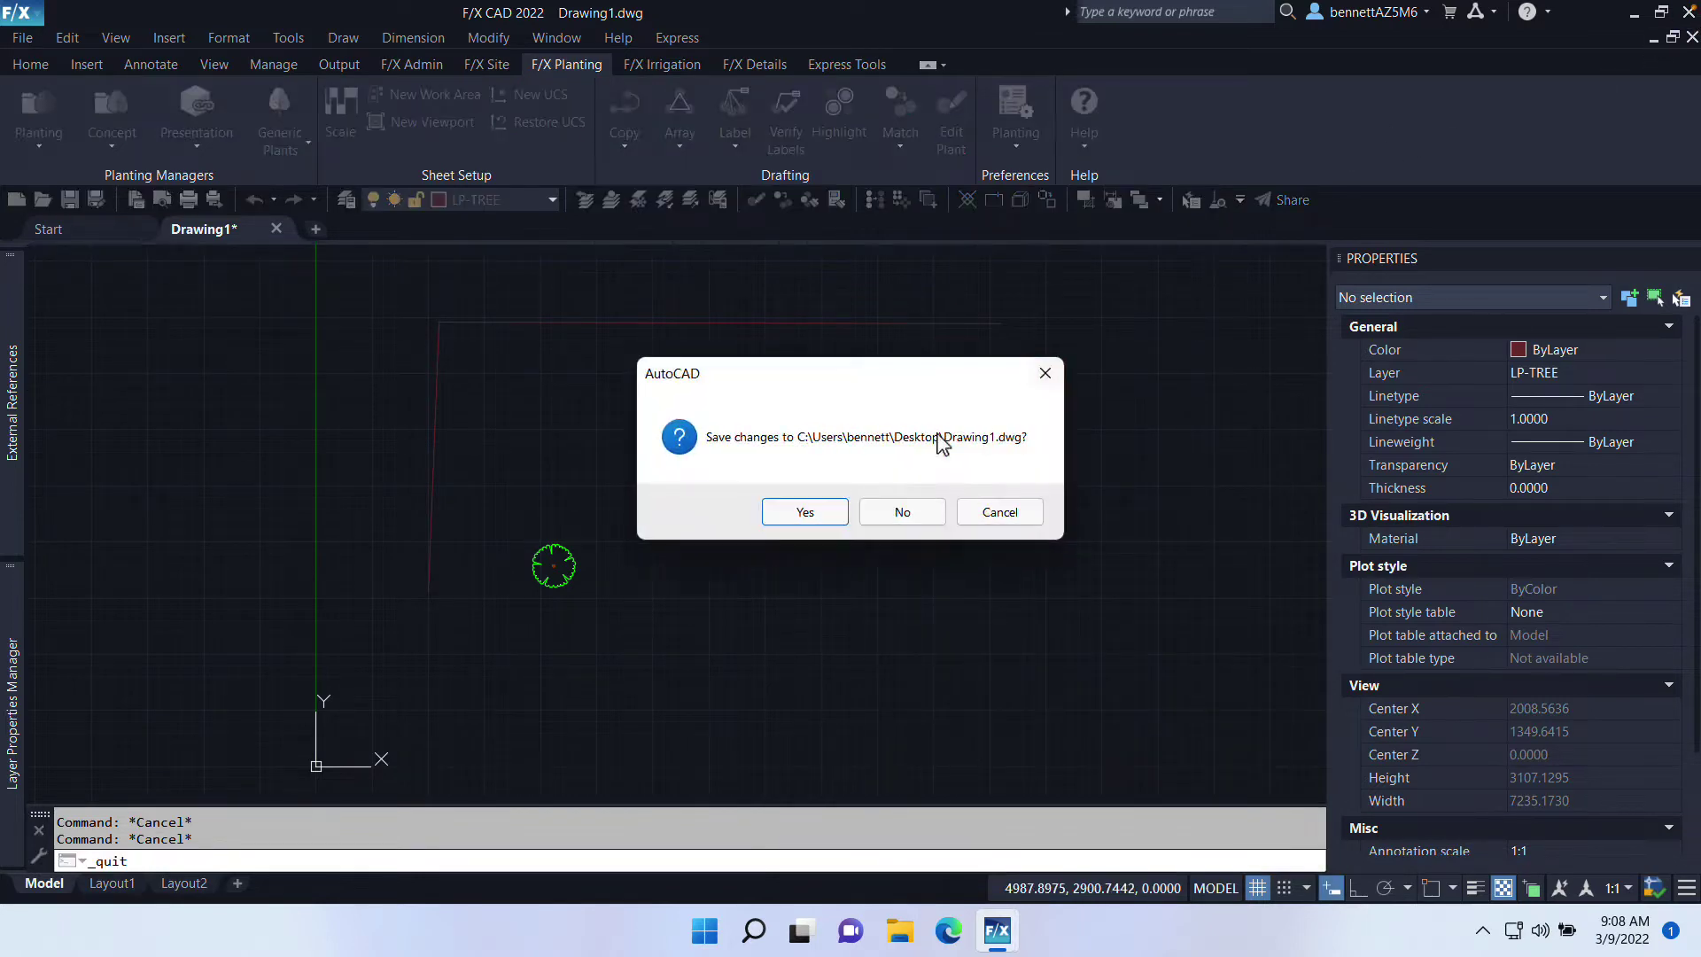
click(899, 507)
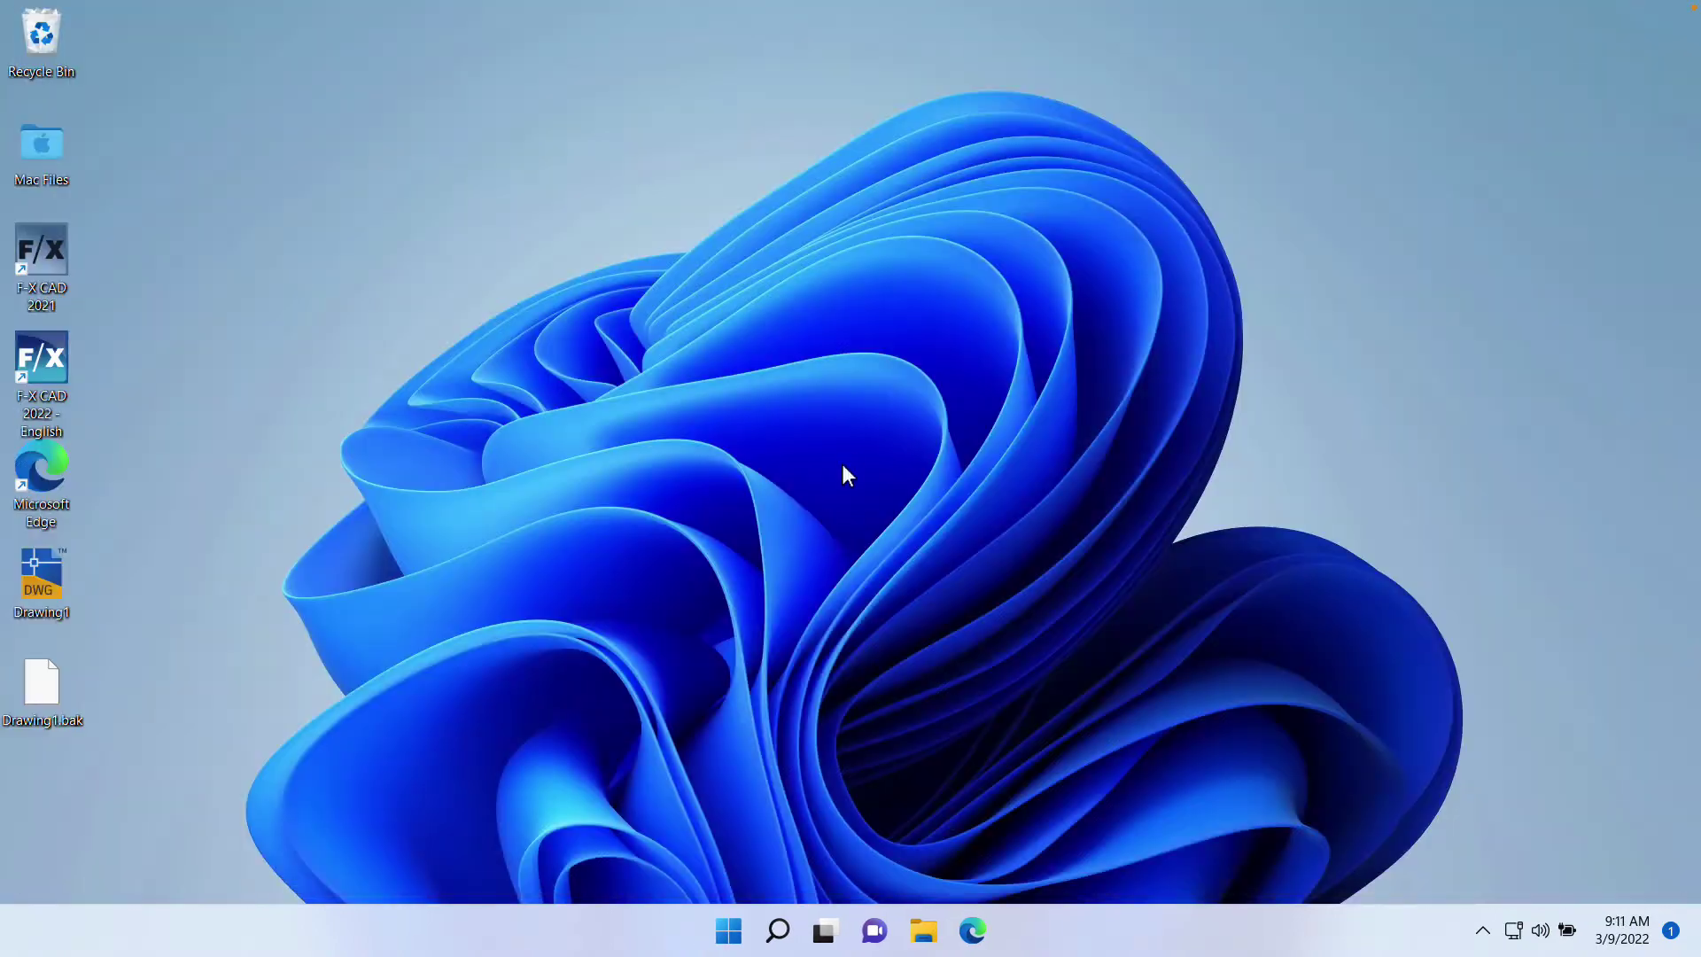
Step: Browse to C:\LandFX in File Explorer and turn on file name extensions
click(923, 930)
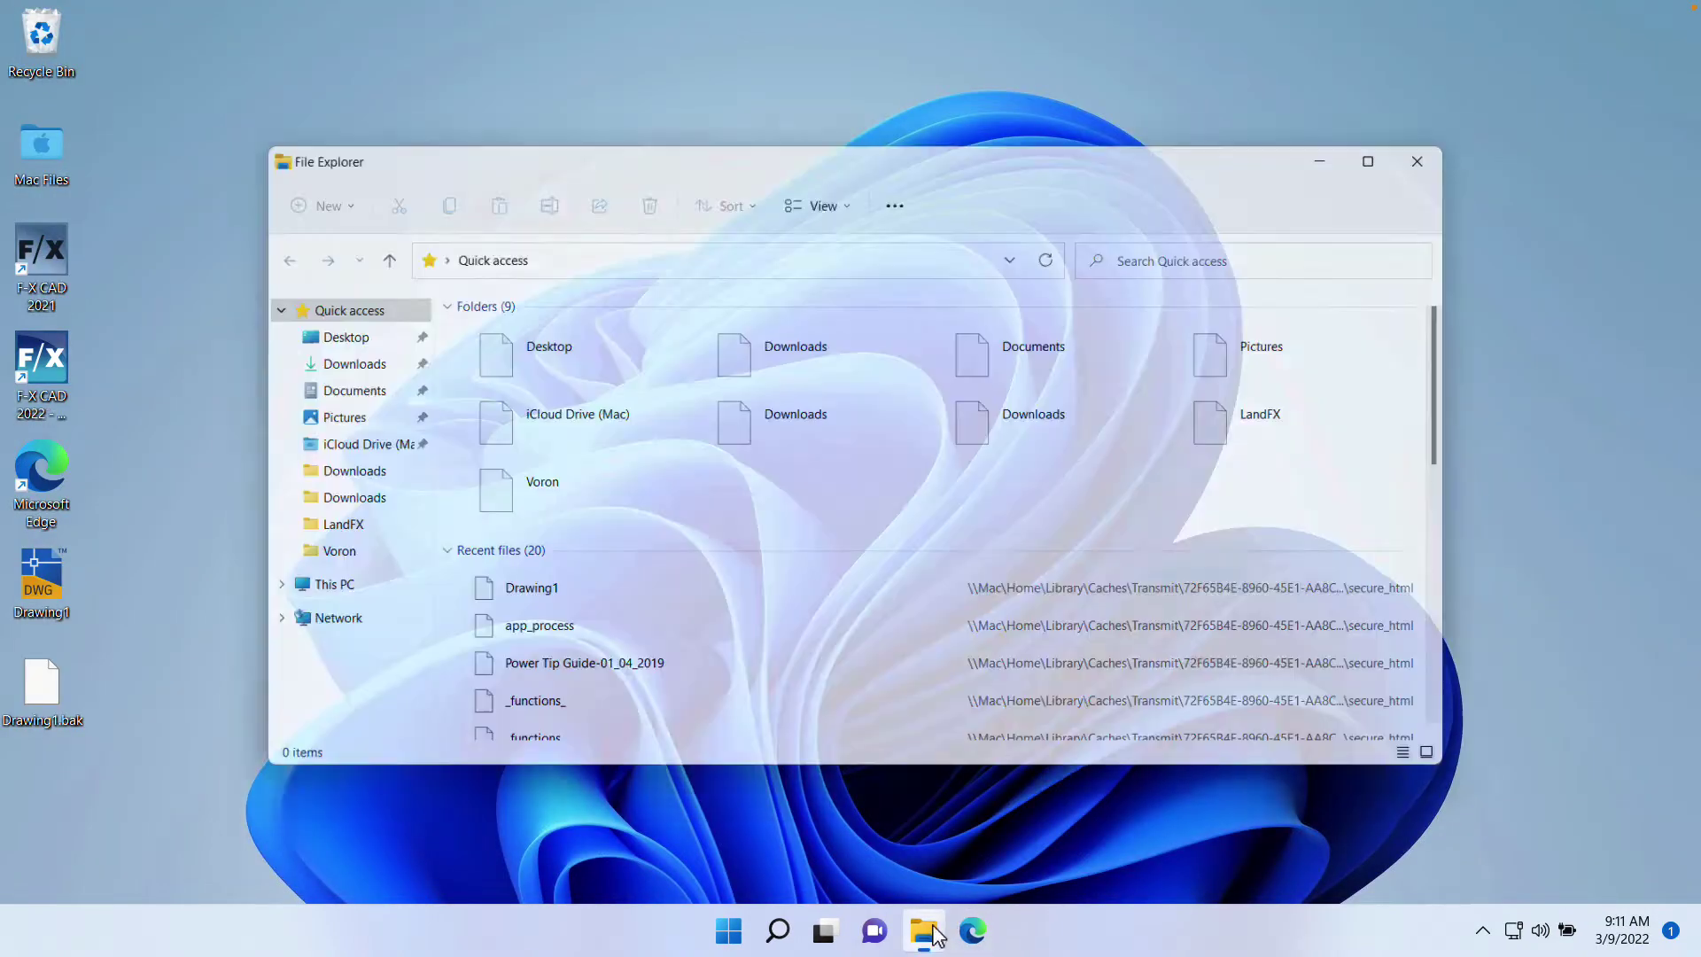
click(368, 598)
double_click(498, 505)
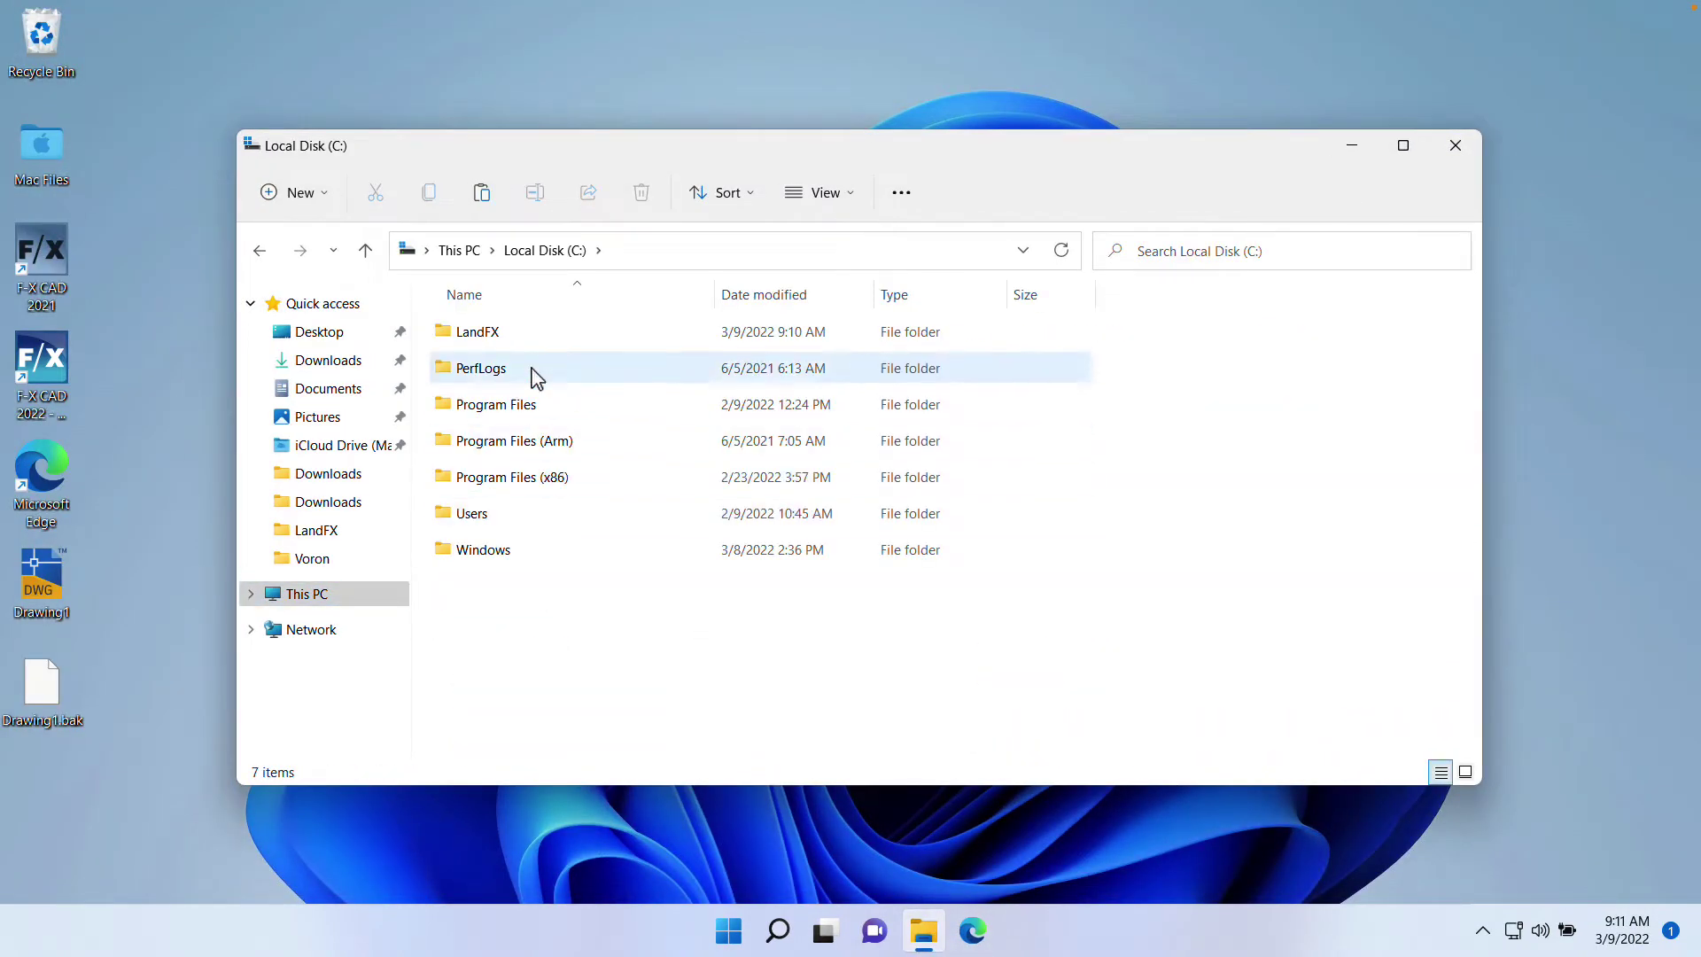
double_click(538, 345)
scroll(558, 354, down, 1)
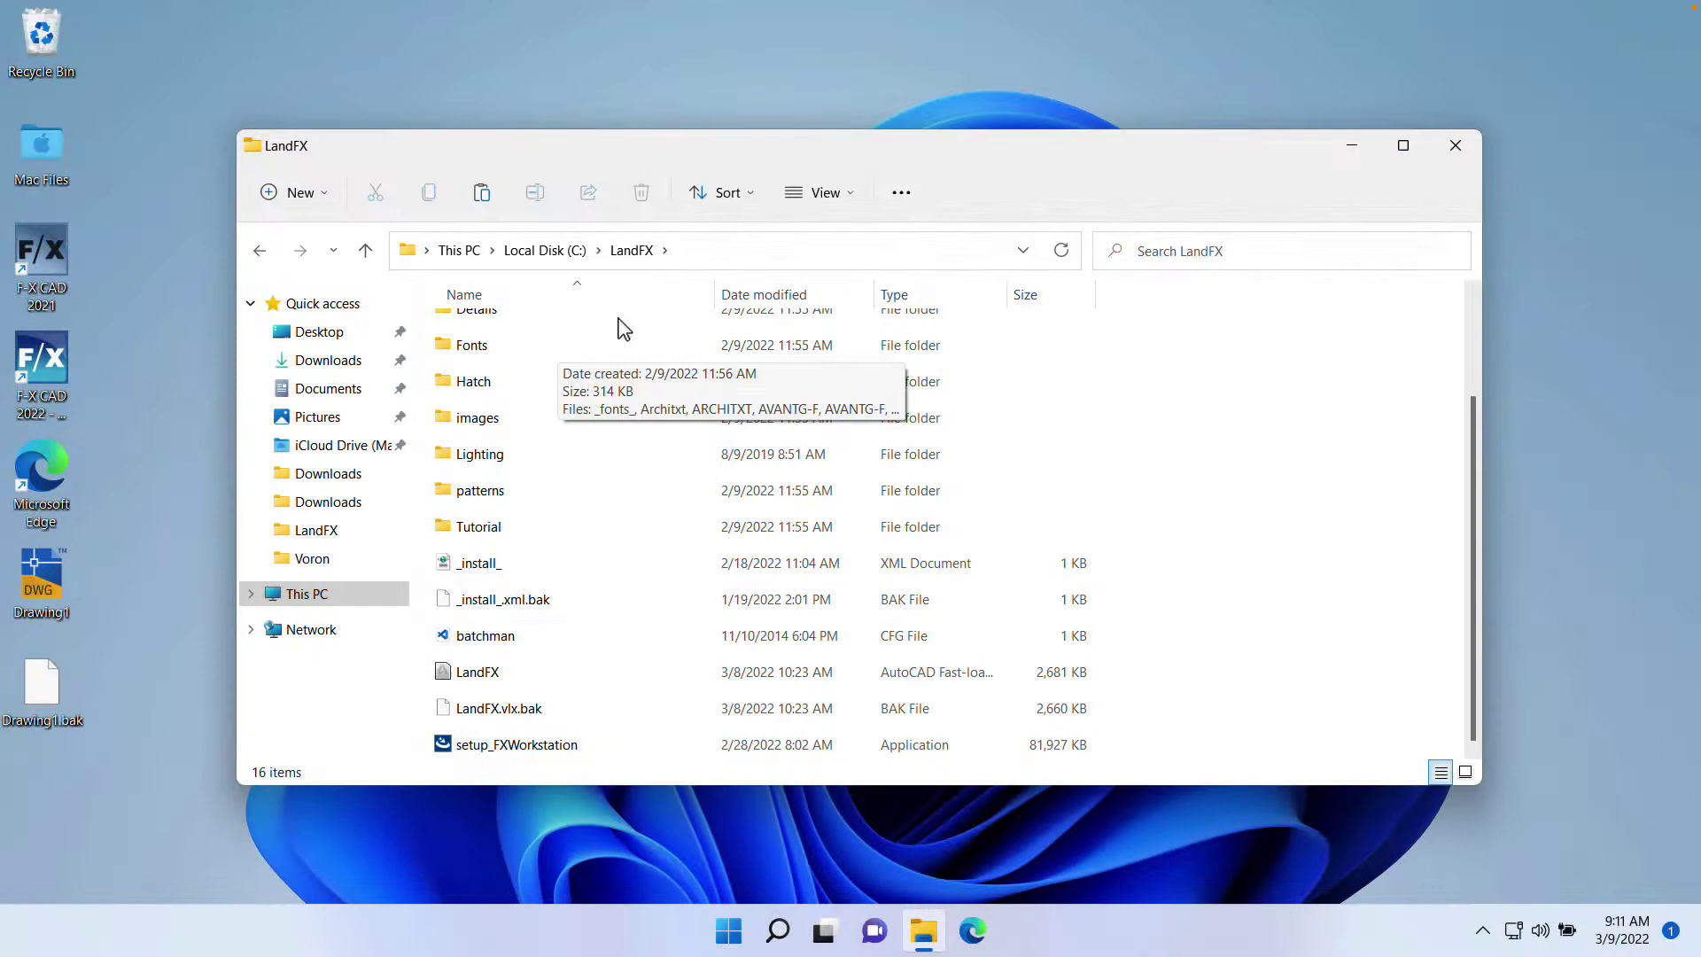
click(827, 196)
mouse_move(814, 571)
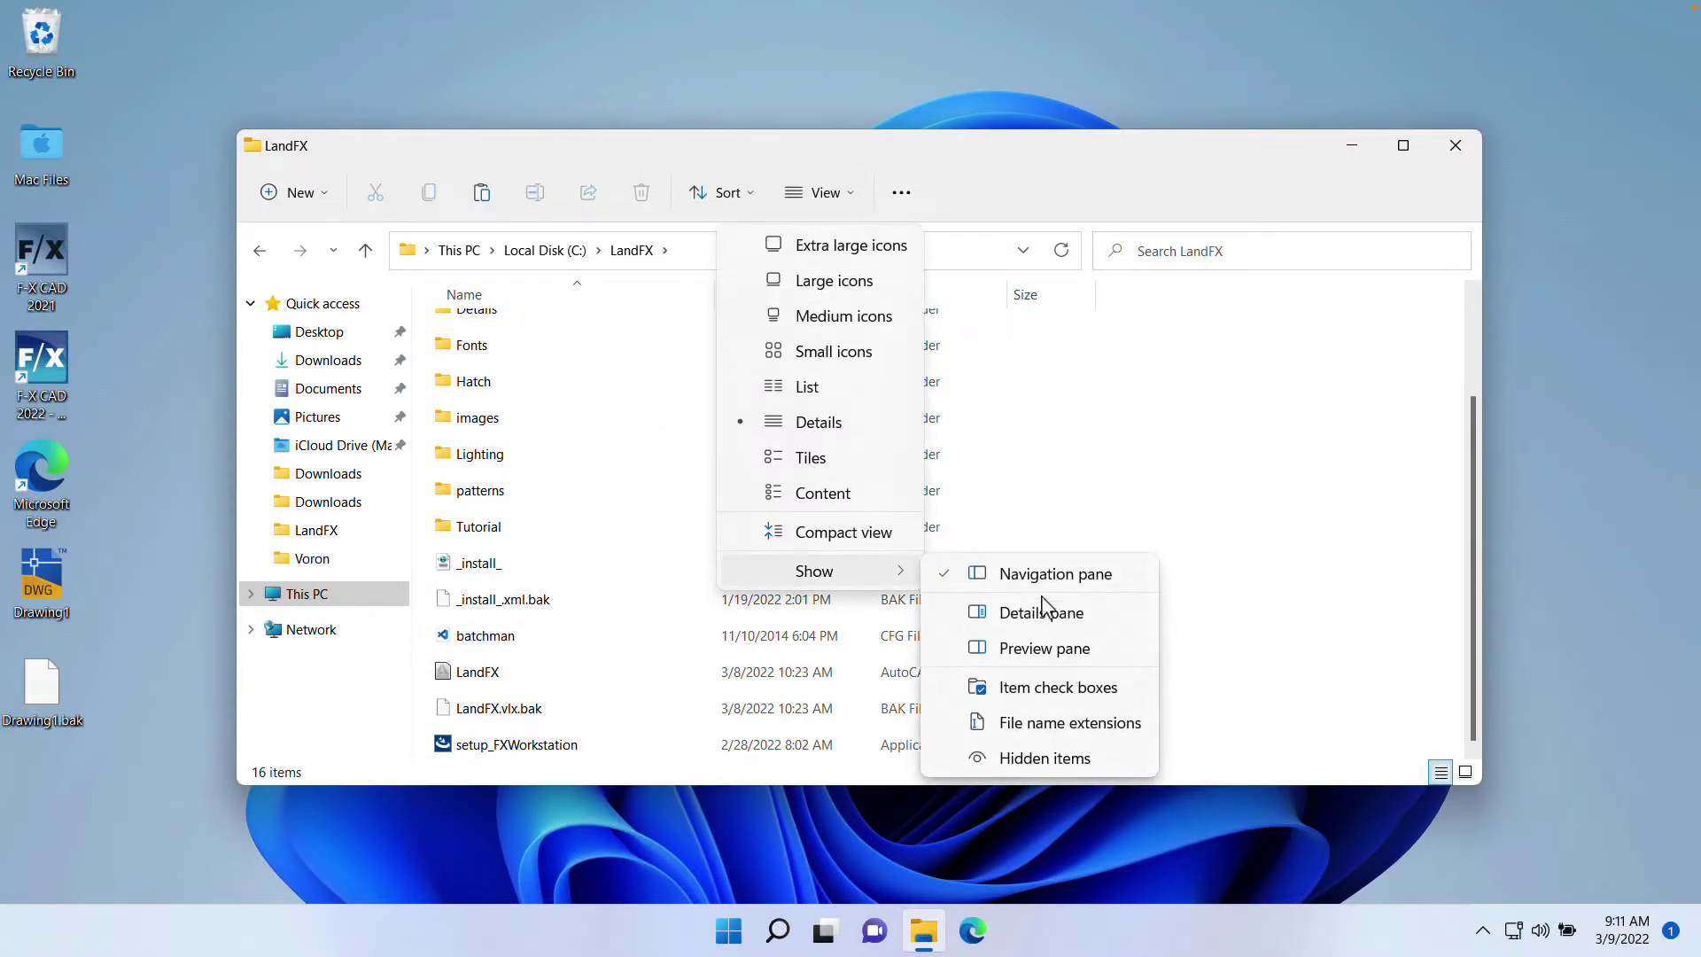
click(1127, 739)
scroll(1228, 725, down, 2)
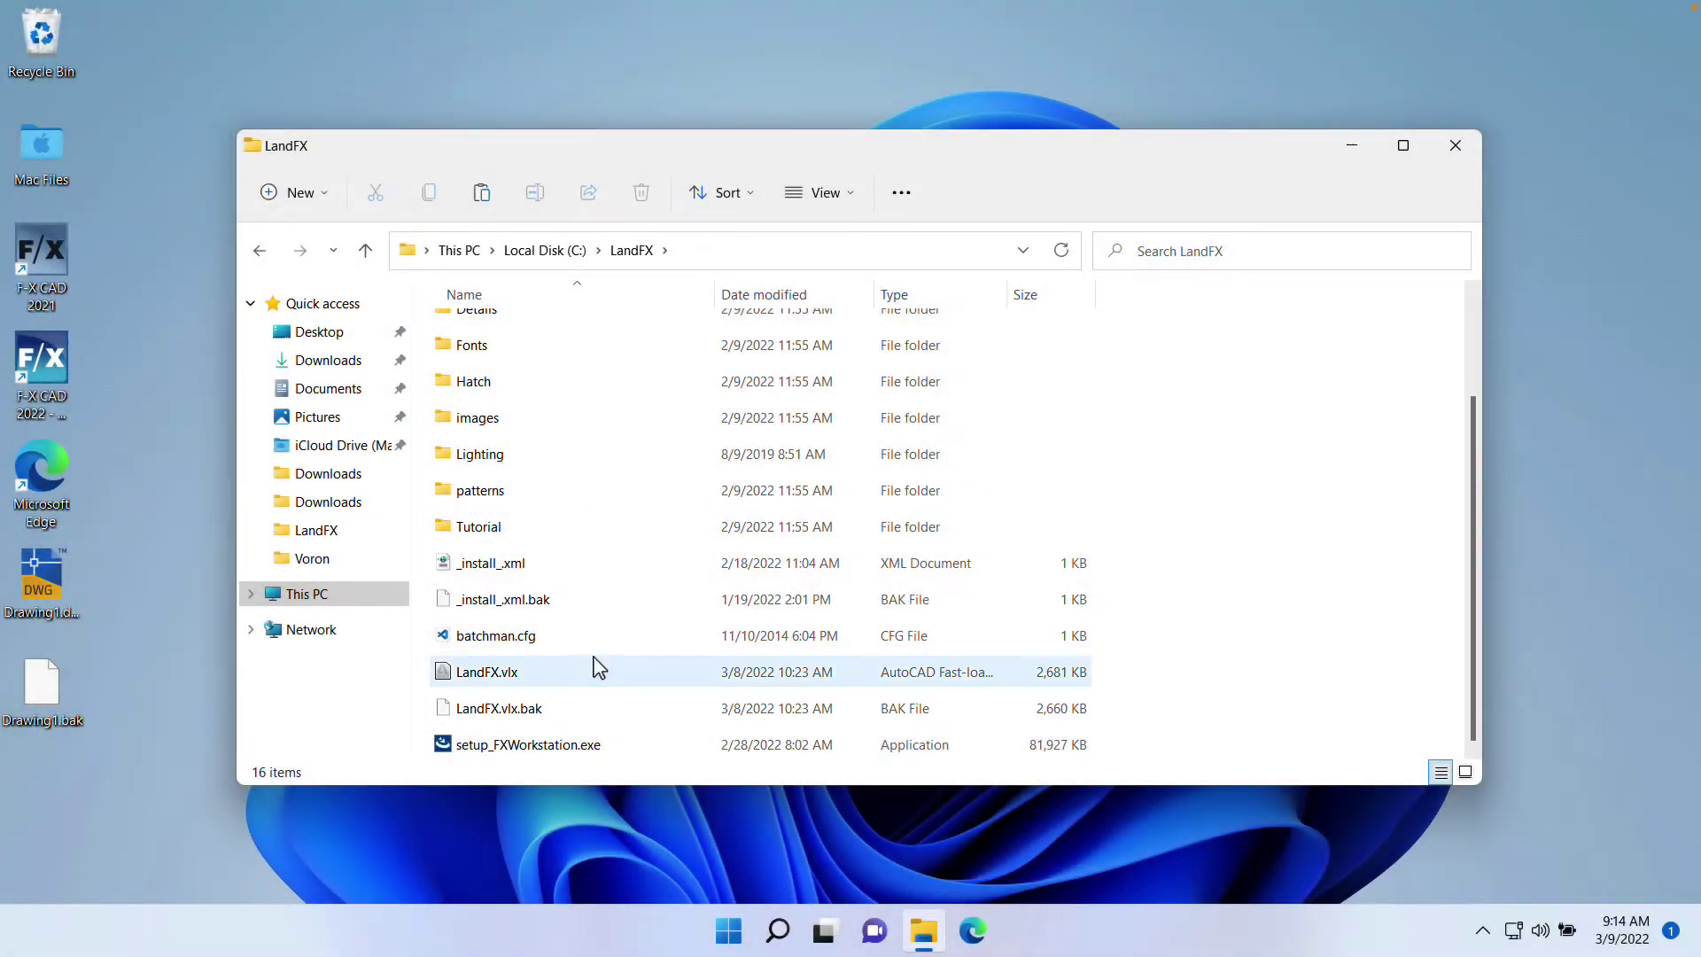
Step: Rename LandFX.vlx to LandFX_old.vlx
click(589, 675)
right_click(588, 675)
click(652, 617)
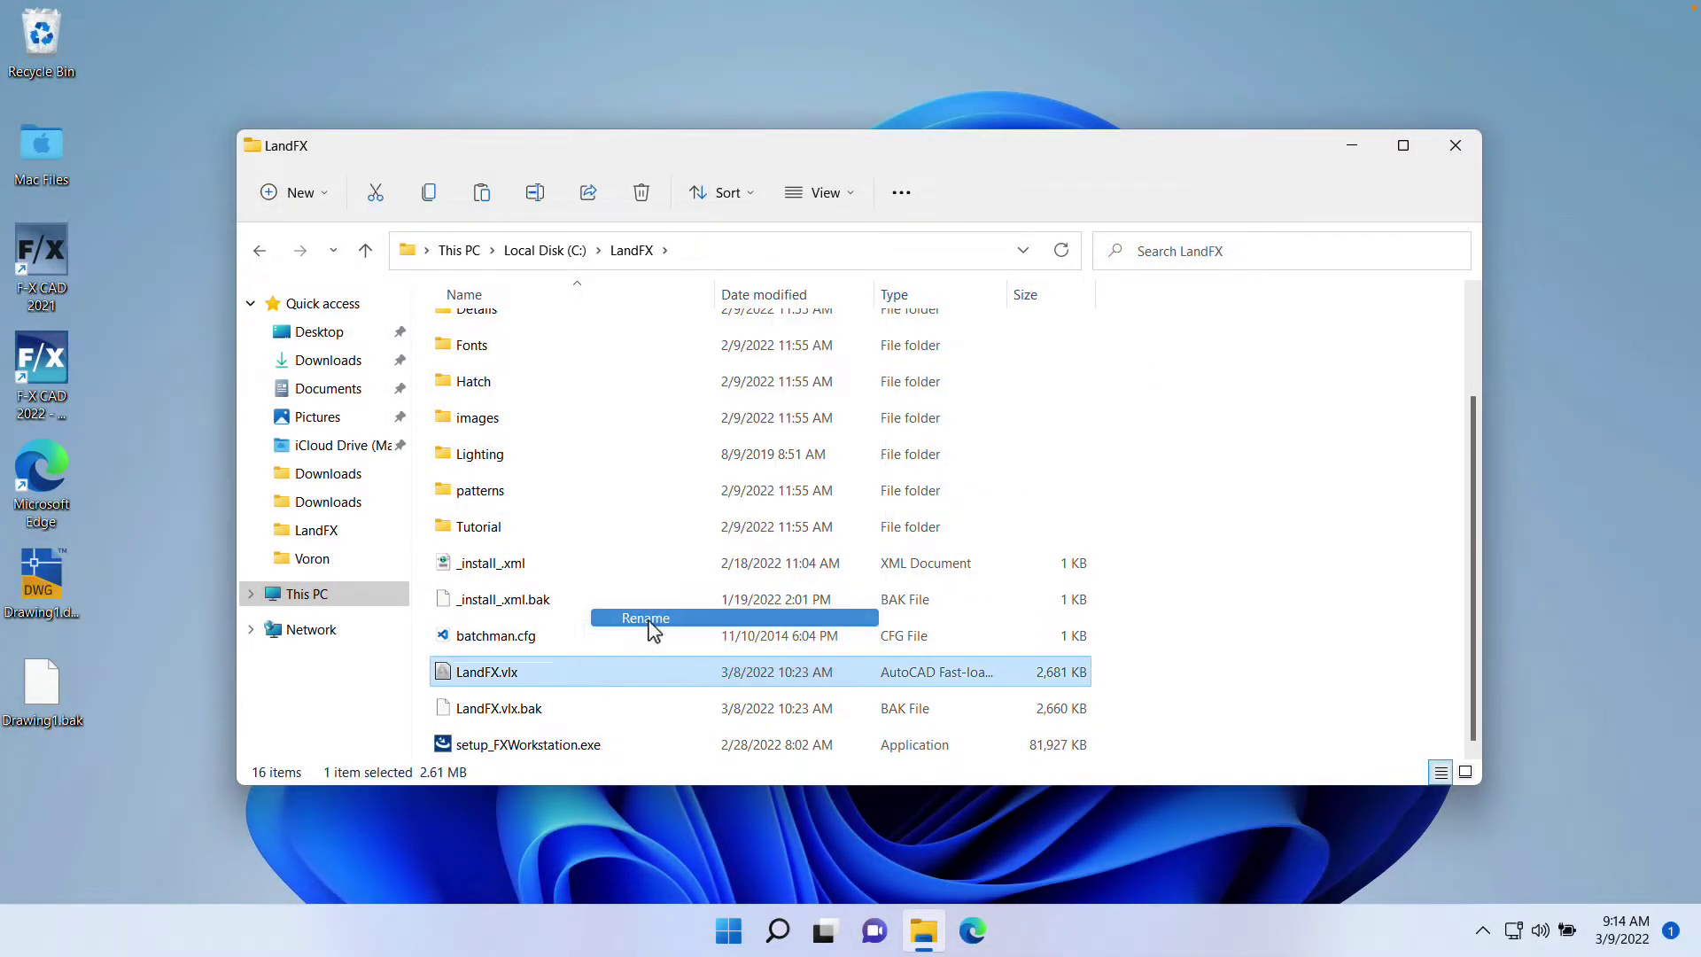
text(_old.vlx)
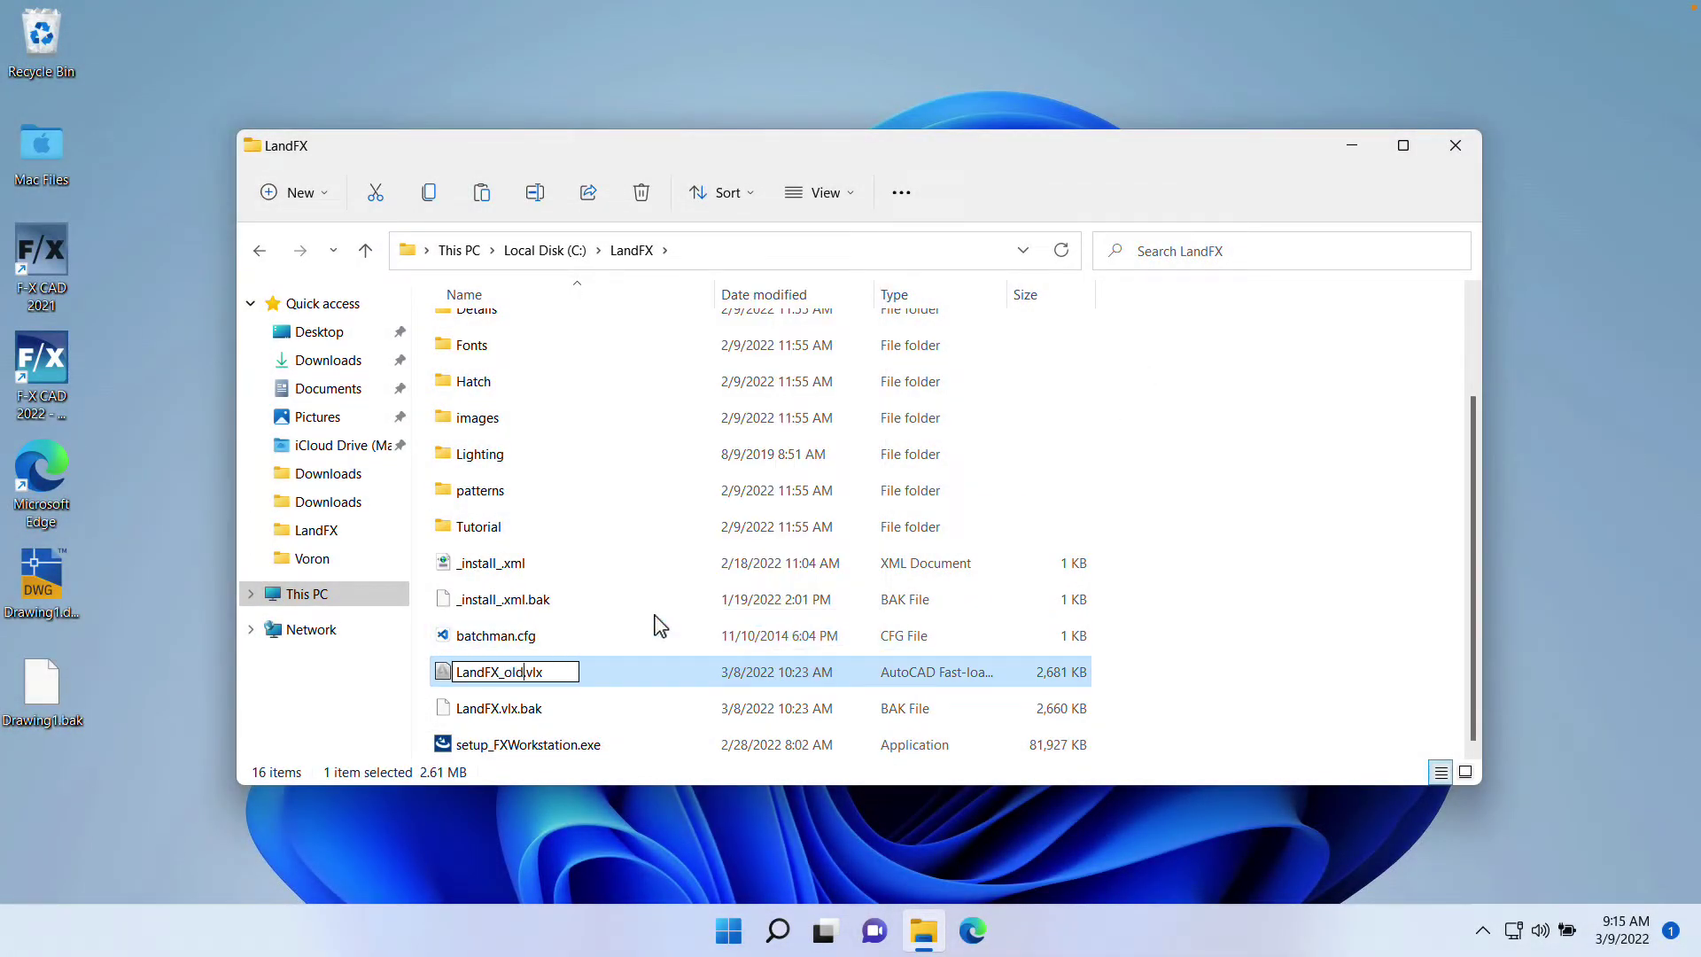
key(Return)
Step: Rename the backup LandFX.vlx.bak to LandFX.vlx, confirming the extension change
right_click(520, 670)
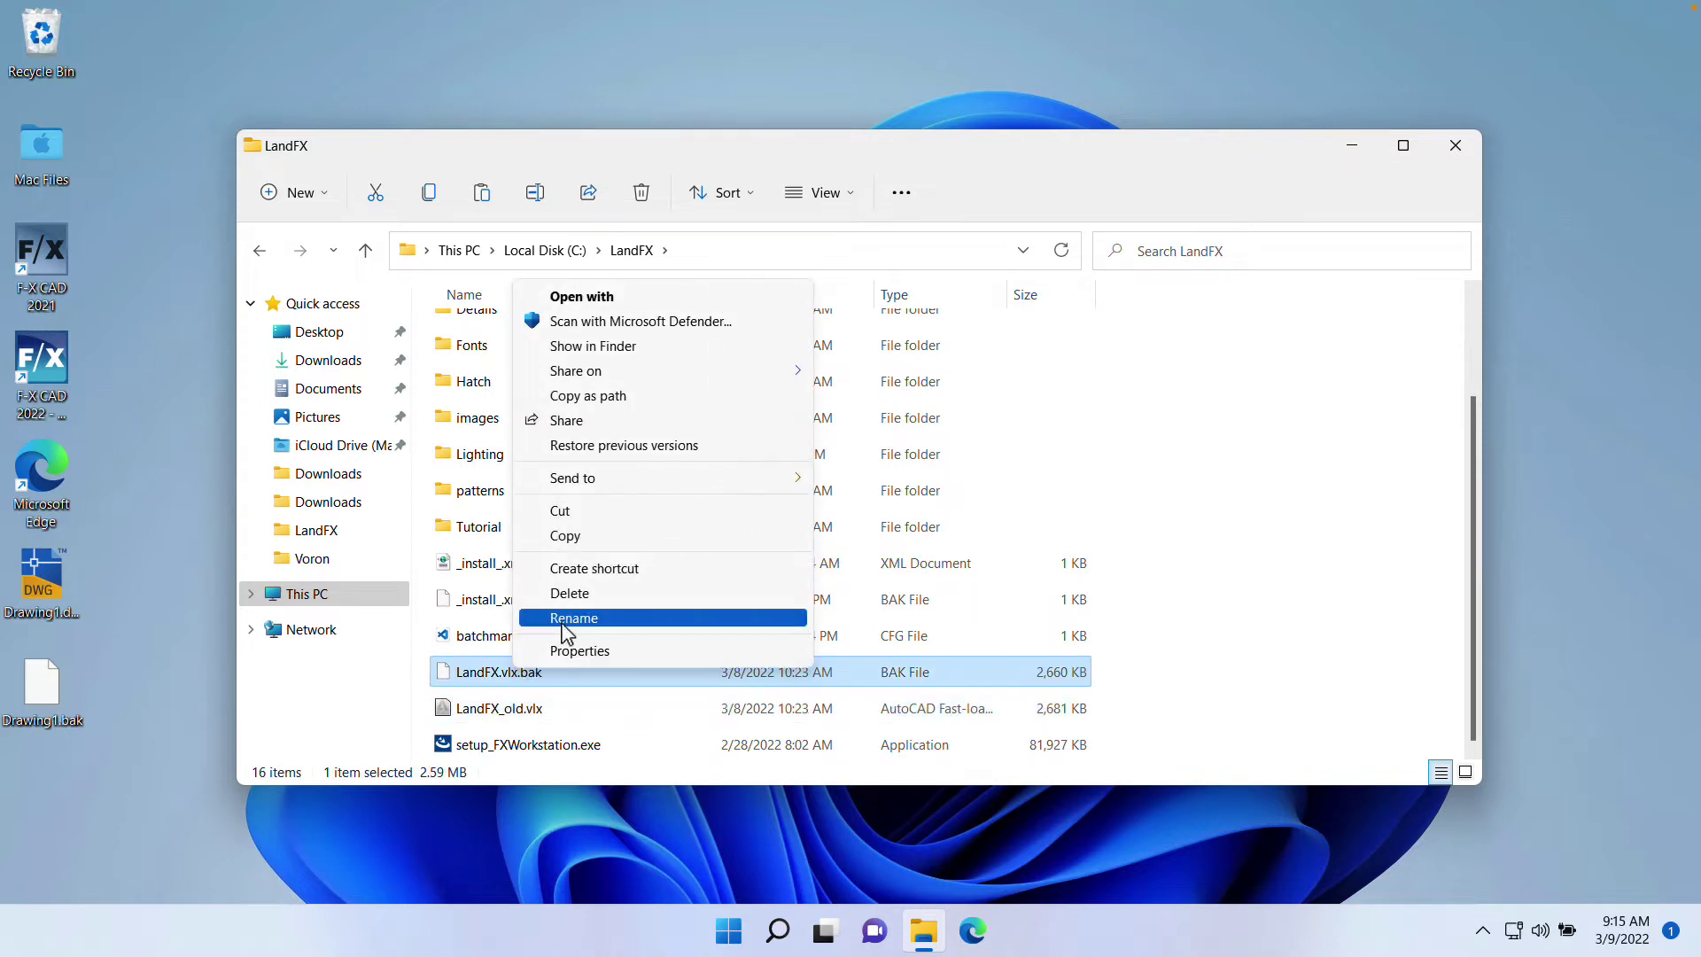
click(571, 618)
key(BackSpace)
key(BackSpace)
key(BackSpace)
key(Return)
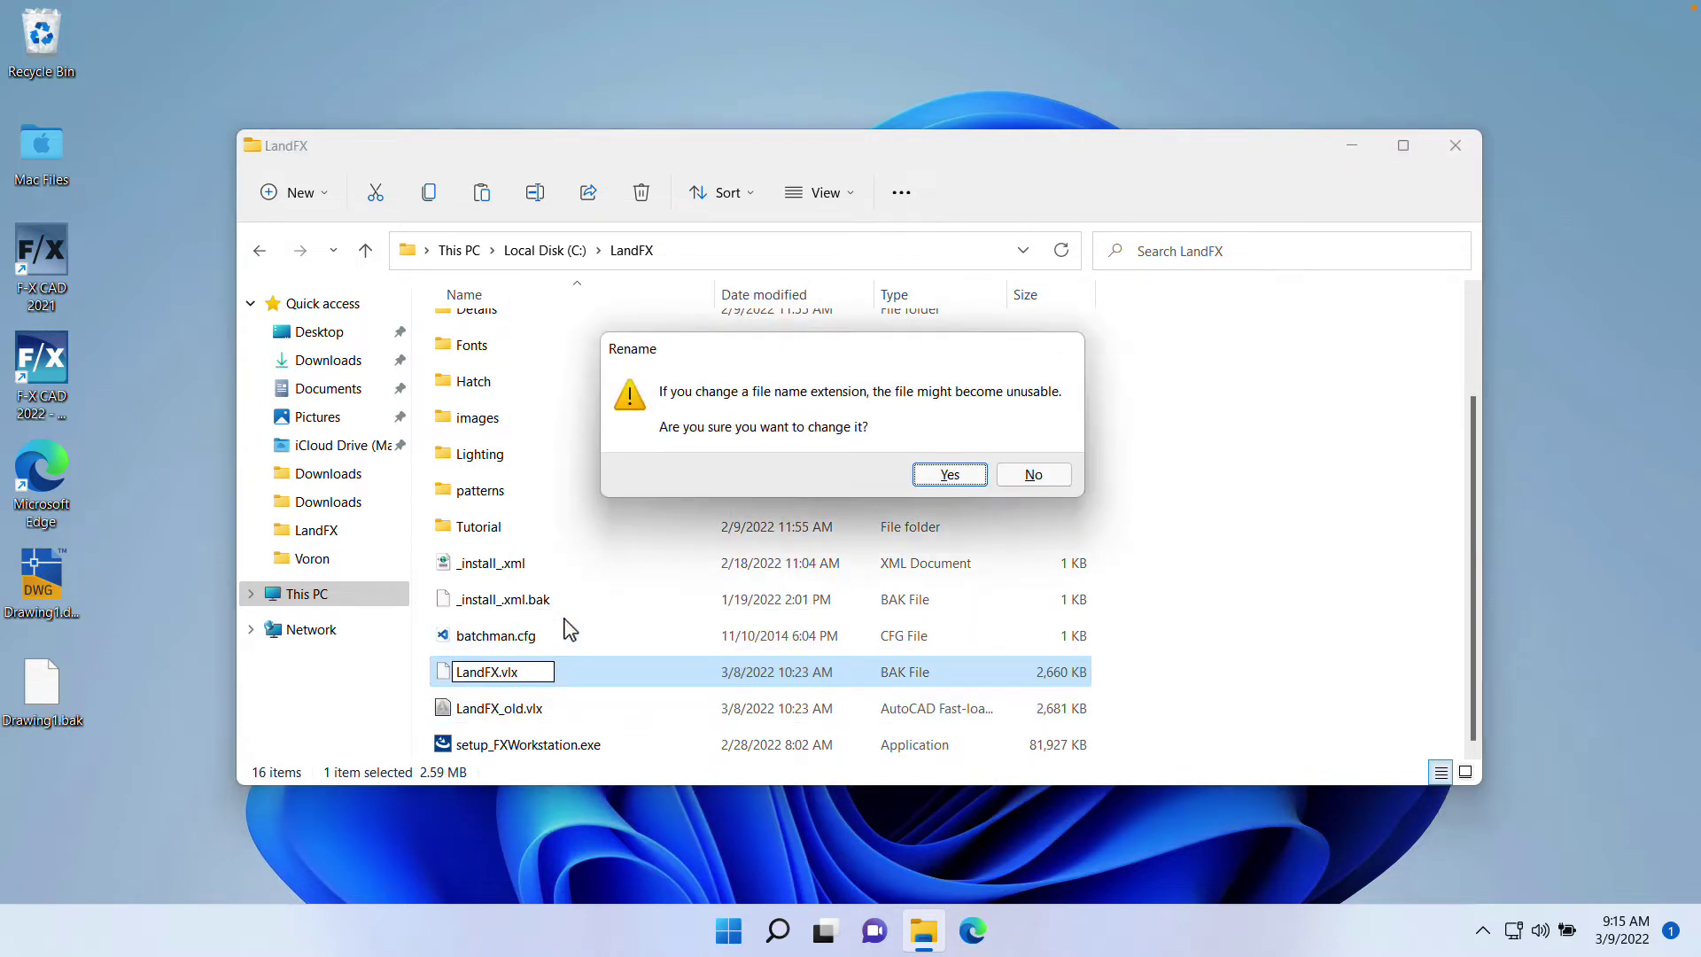
key(Return)
Step: Reopen Drawing1.dwg and run Copy Plant along Polyline to check it now starts
double_click(40, 585)
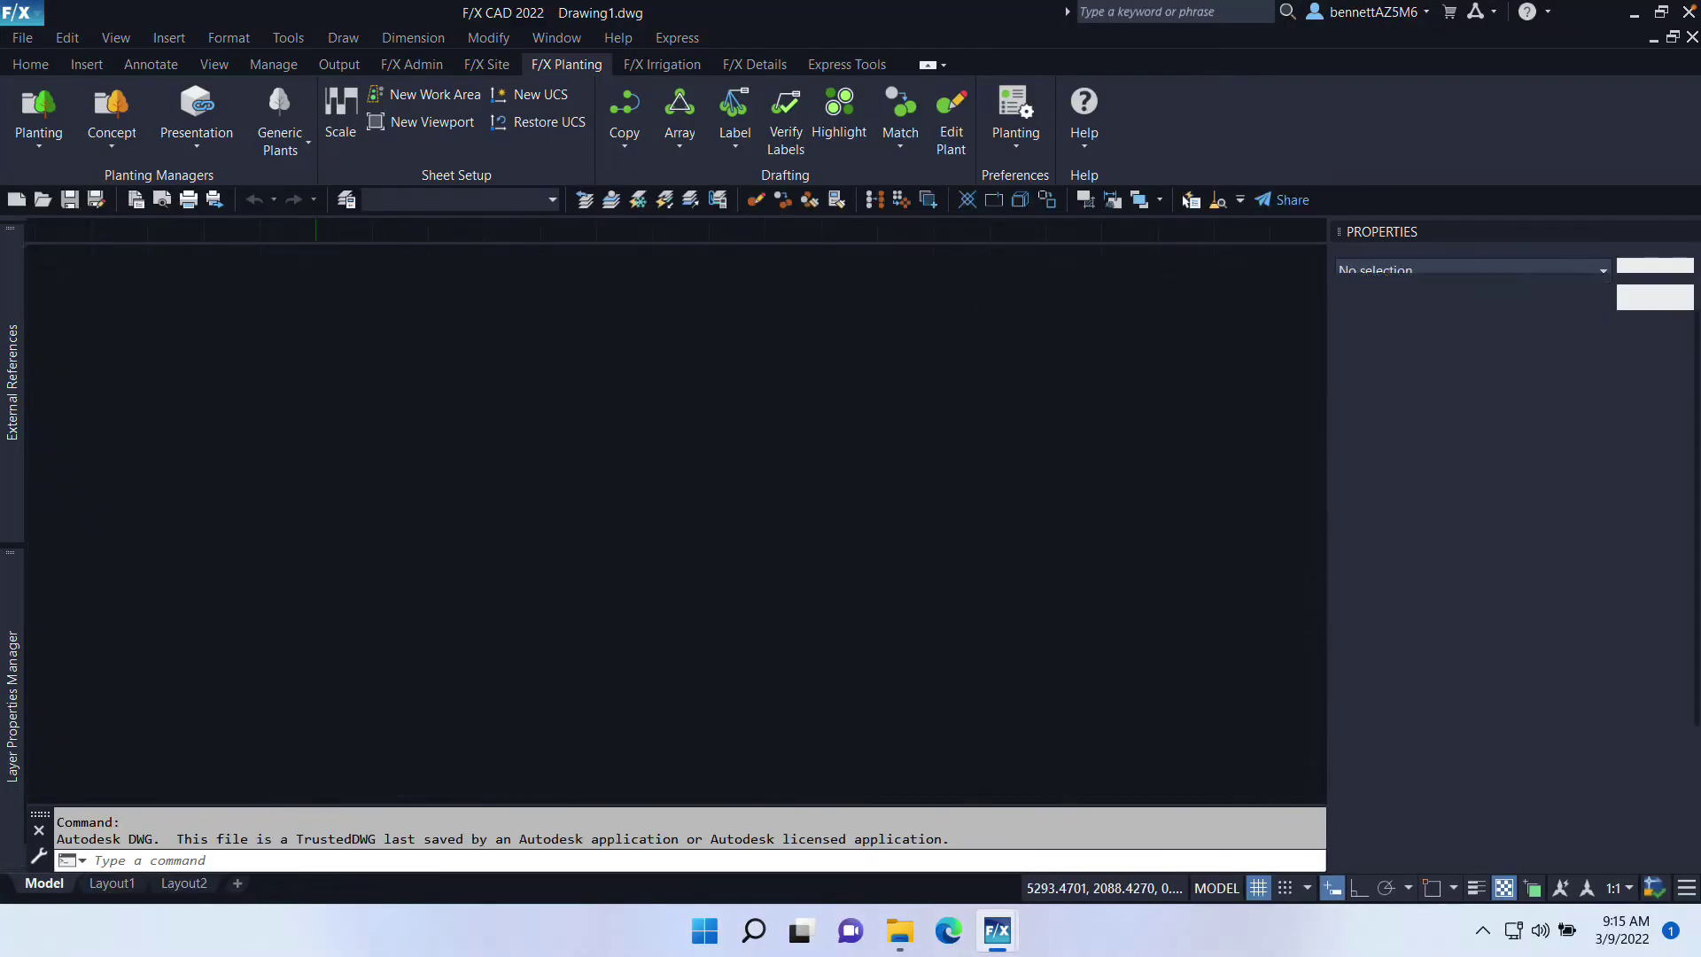
click(702, 224)
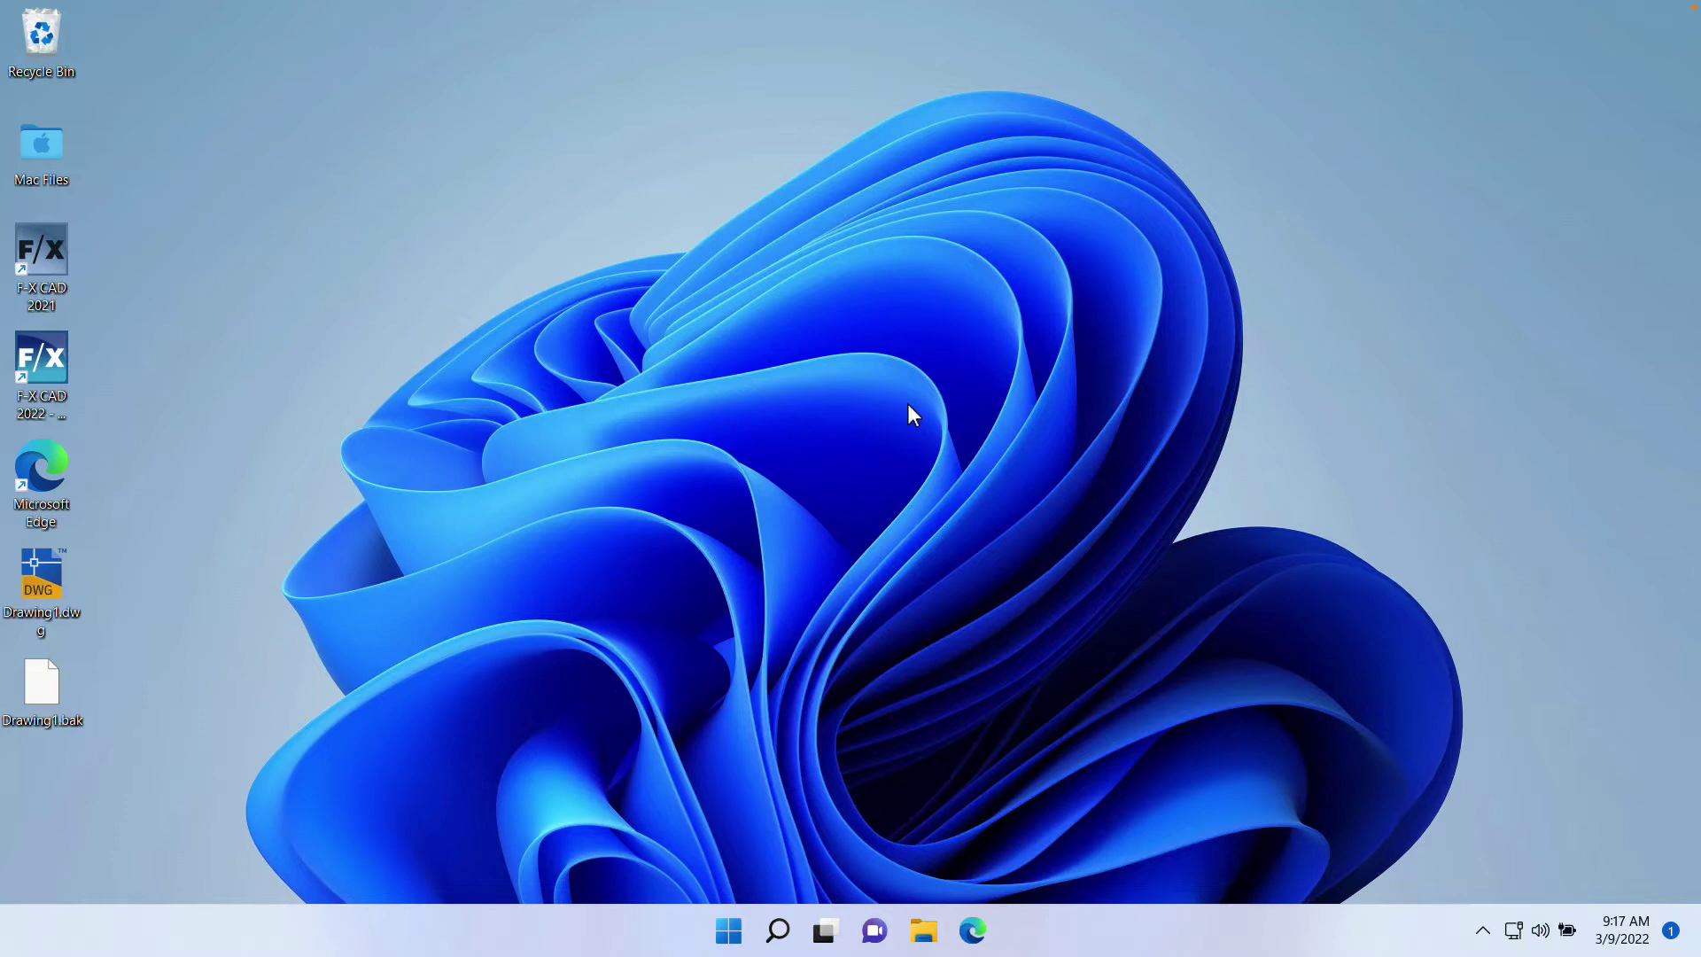
Step: Uninstall F/X Workstation from Apps & features via the Start right-click menu, then close Settings
right_click(728, 930)
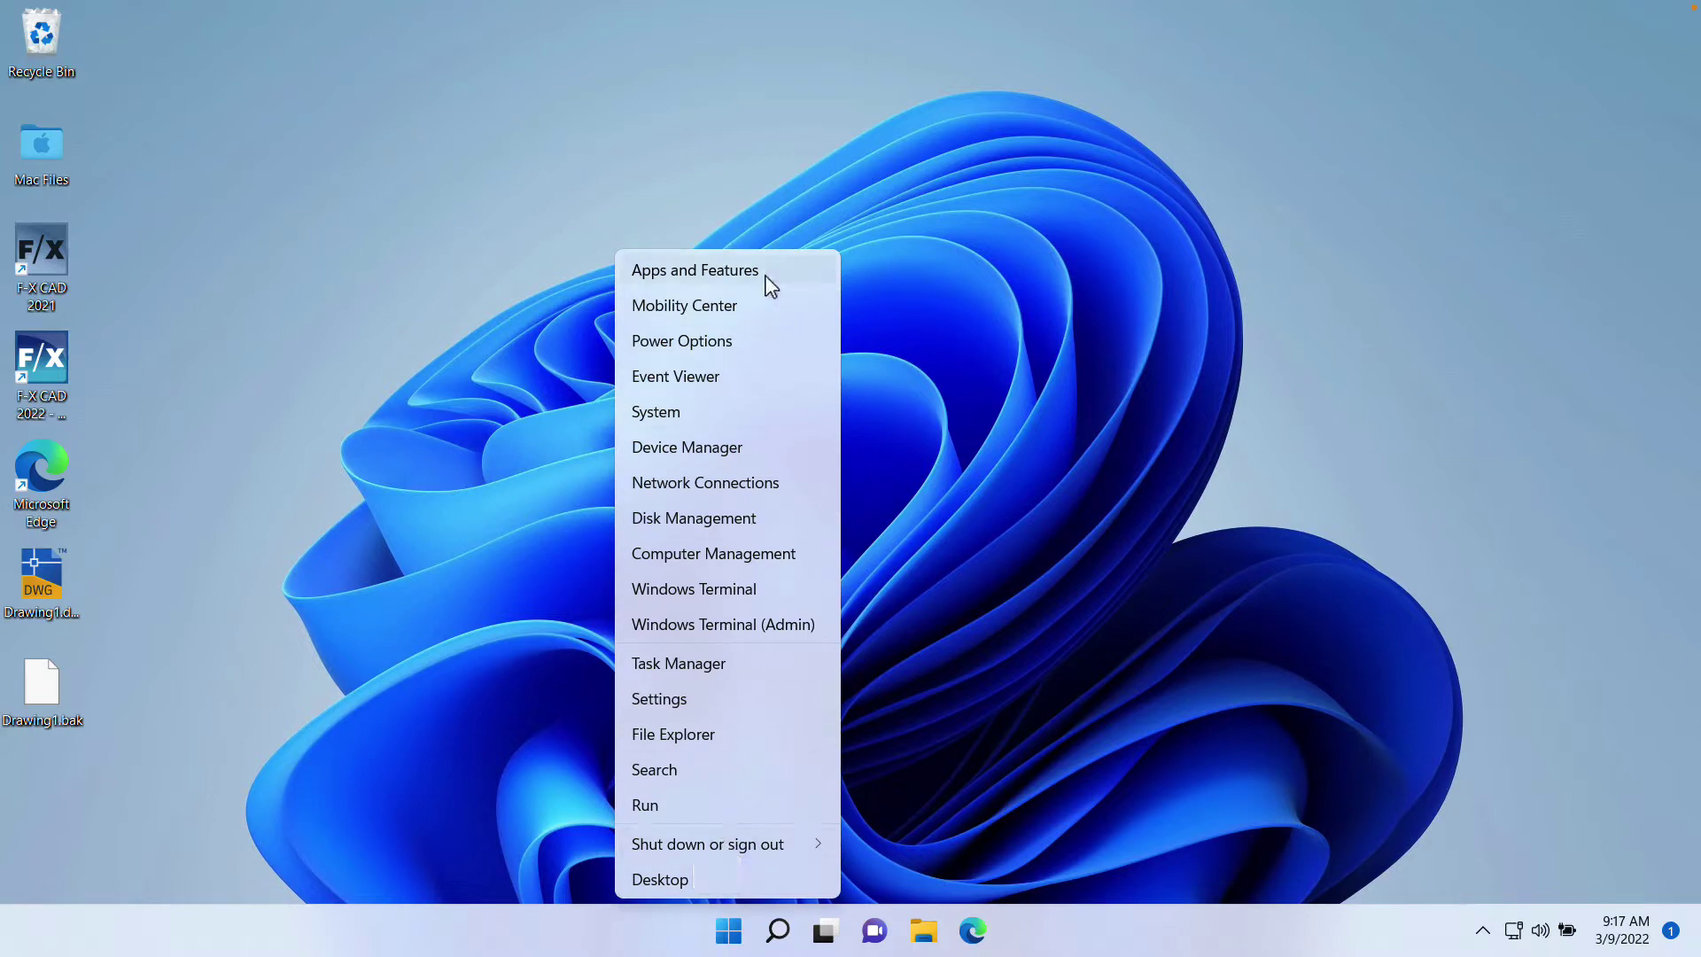
click(788, 265)
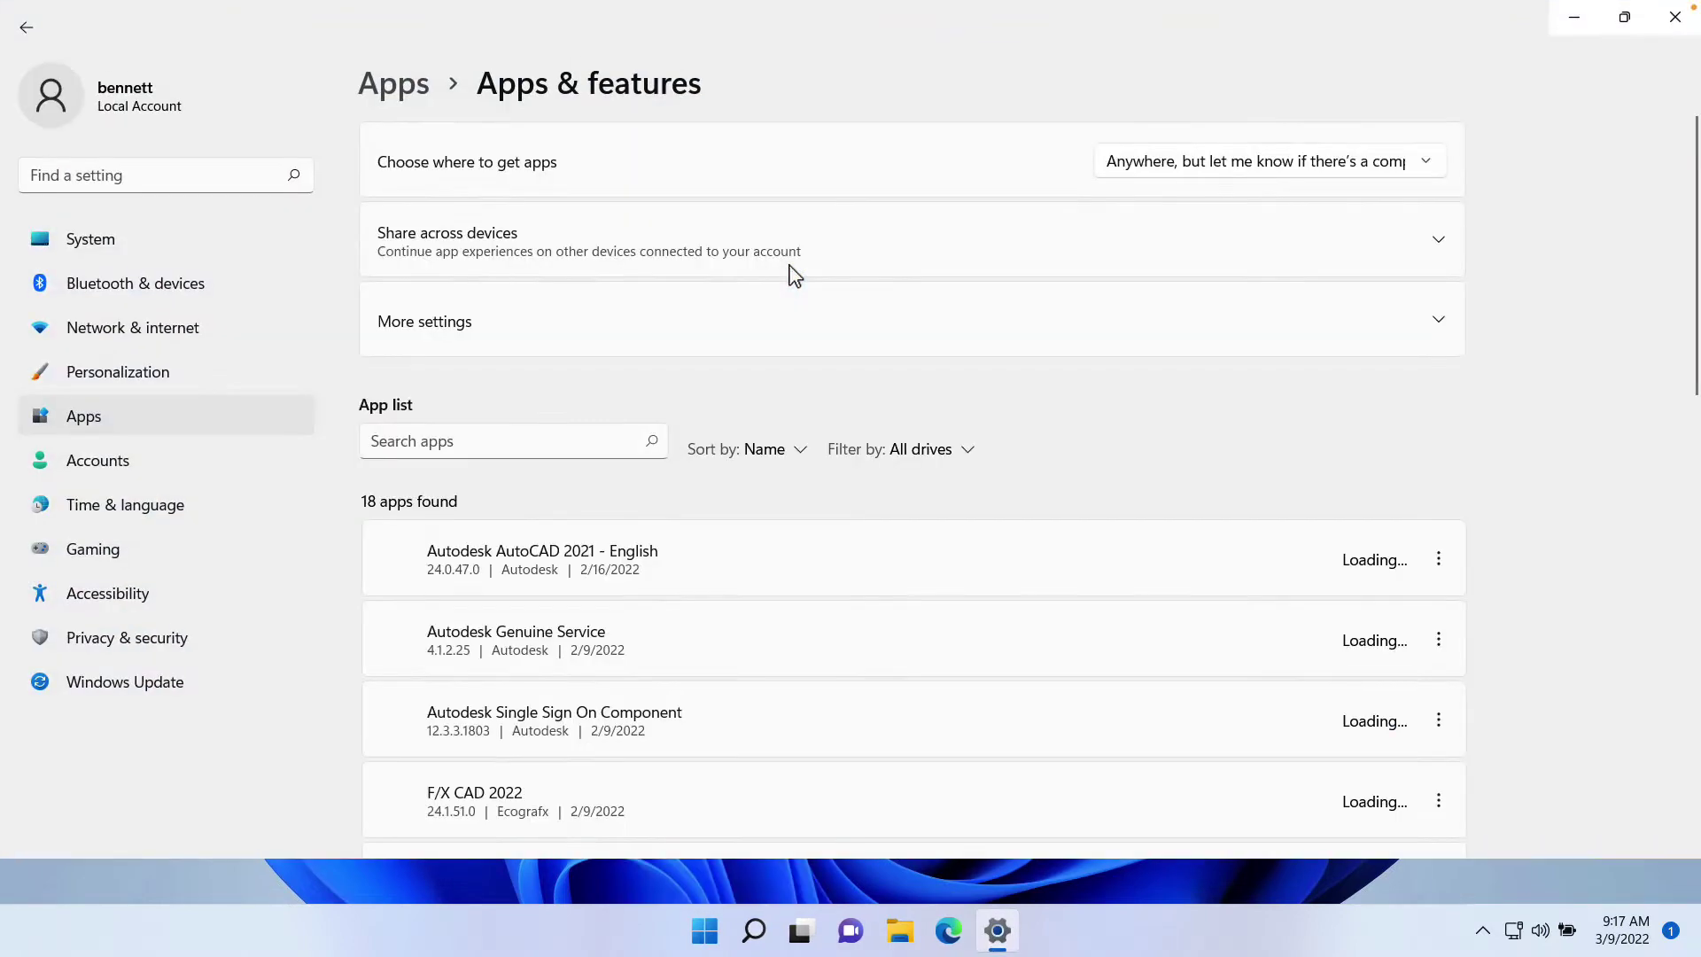
scroll(903, 440, down, 3)
scroll(931, 459, down, 3)
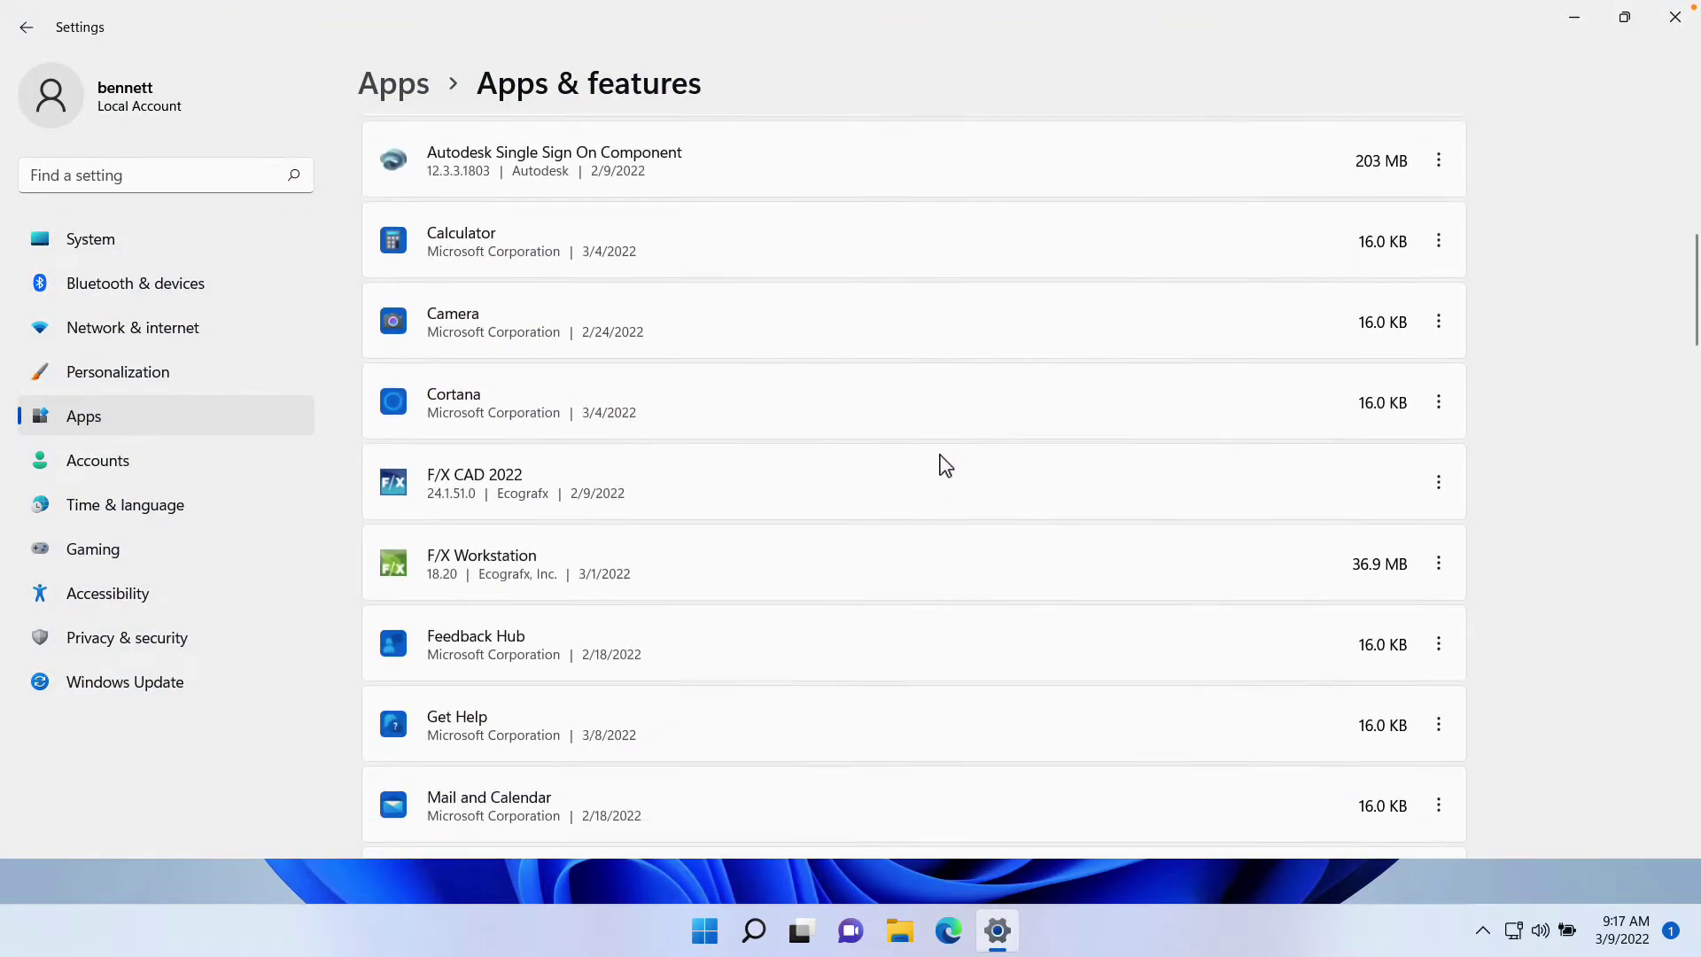
click(1440, 538)
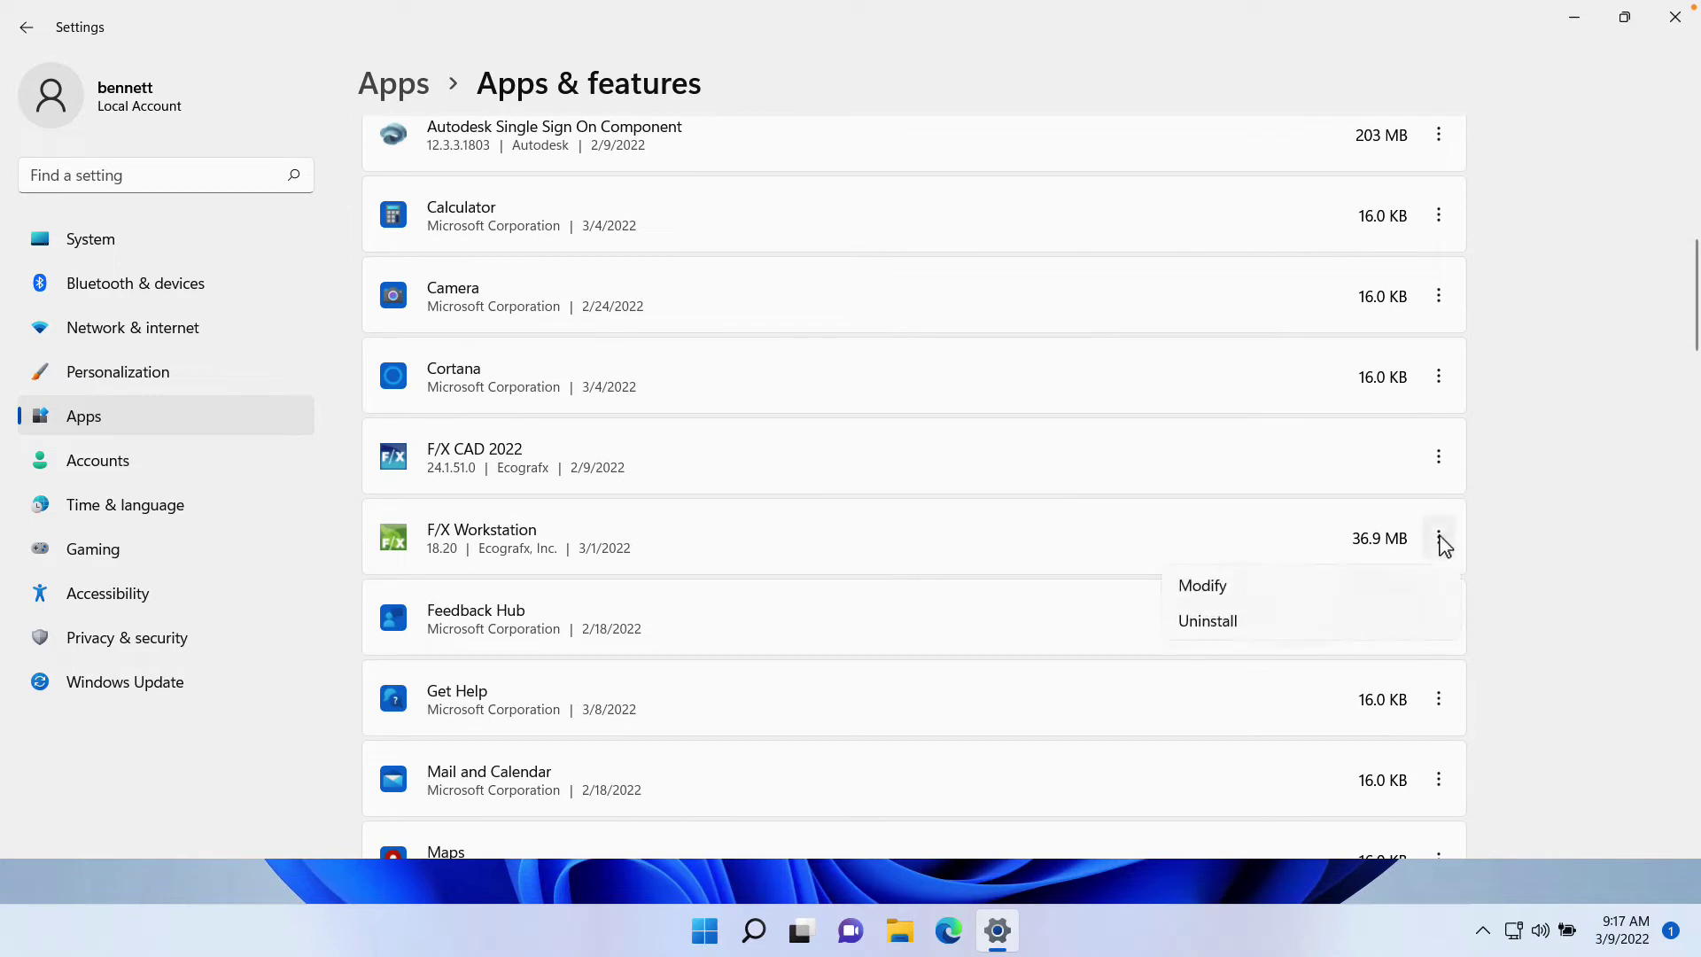
click(1208, 636)
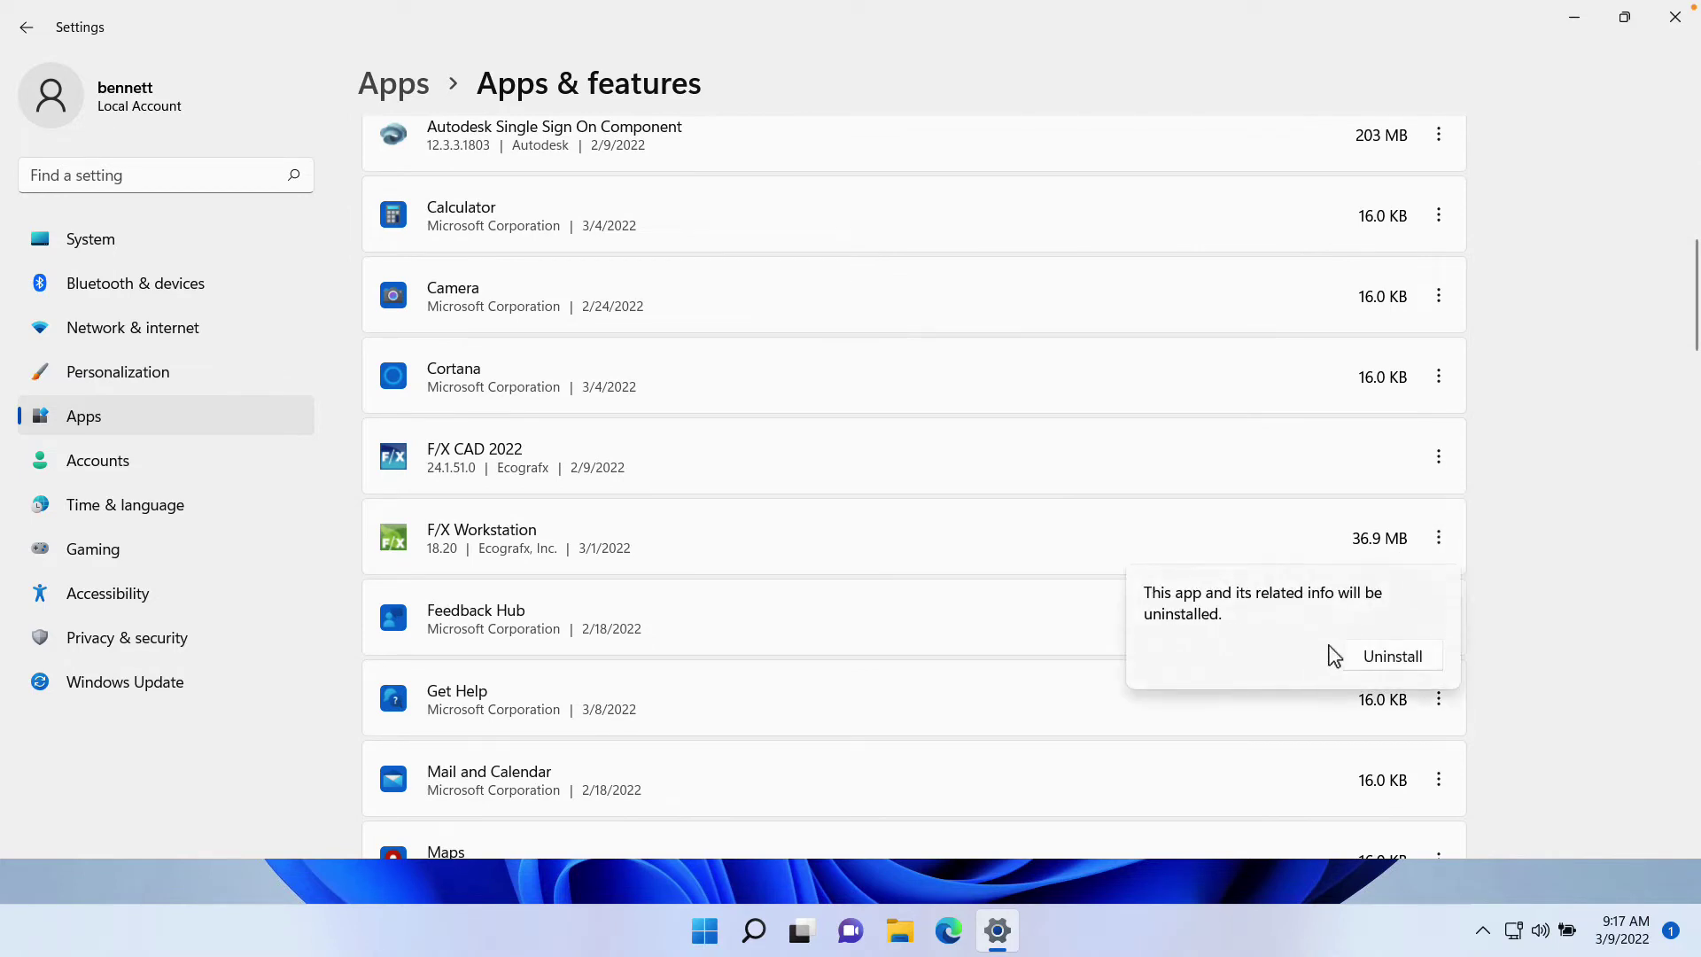
click(1369, 655)
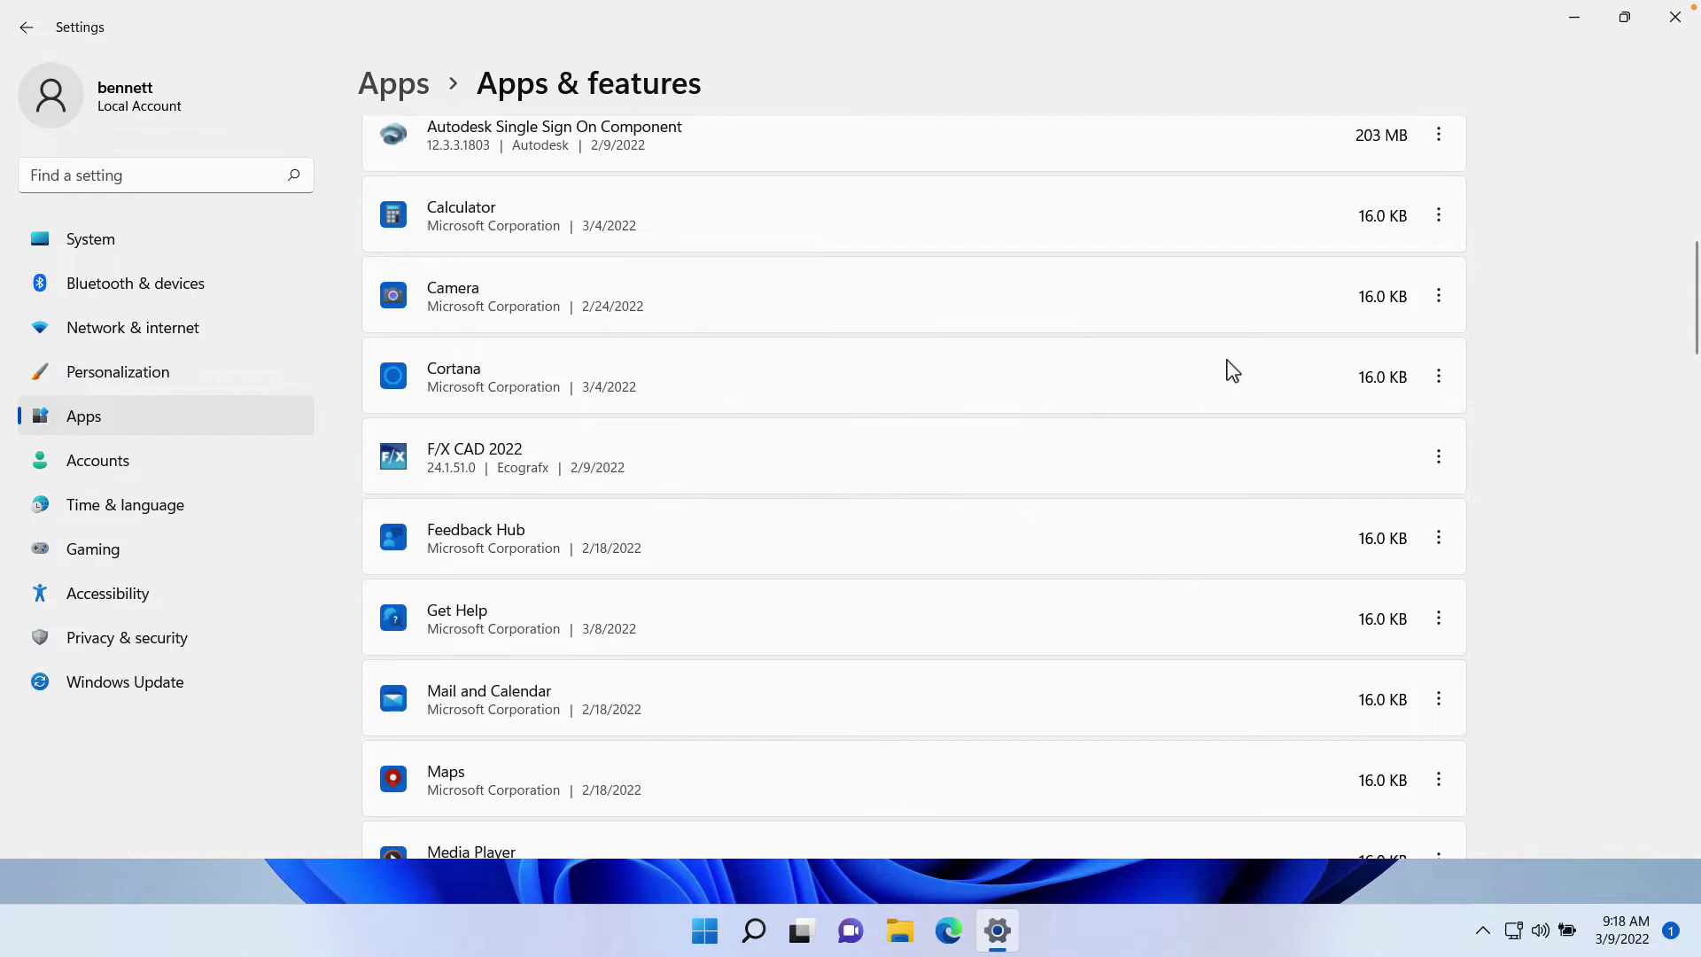
click(1675, 17)
Step: Browse to C:\LandFX and launch setup_FXWorkstation.exe
click(924, 930)
click(306, 595)
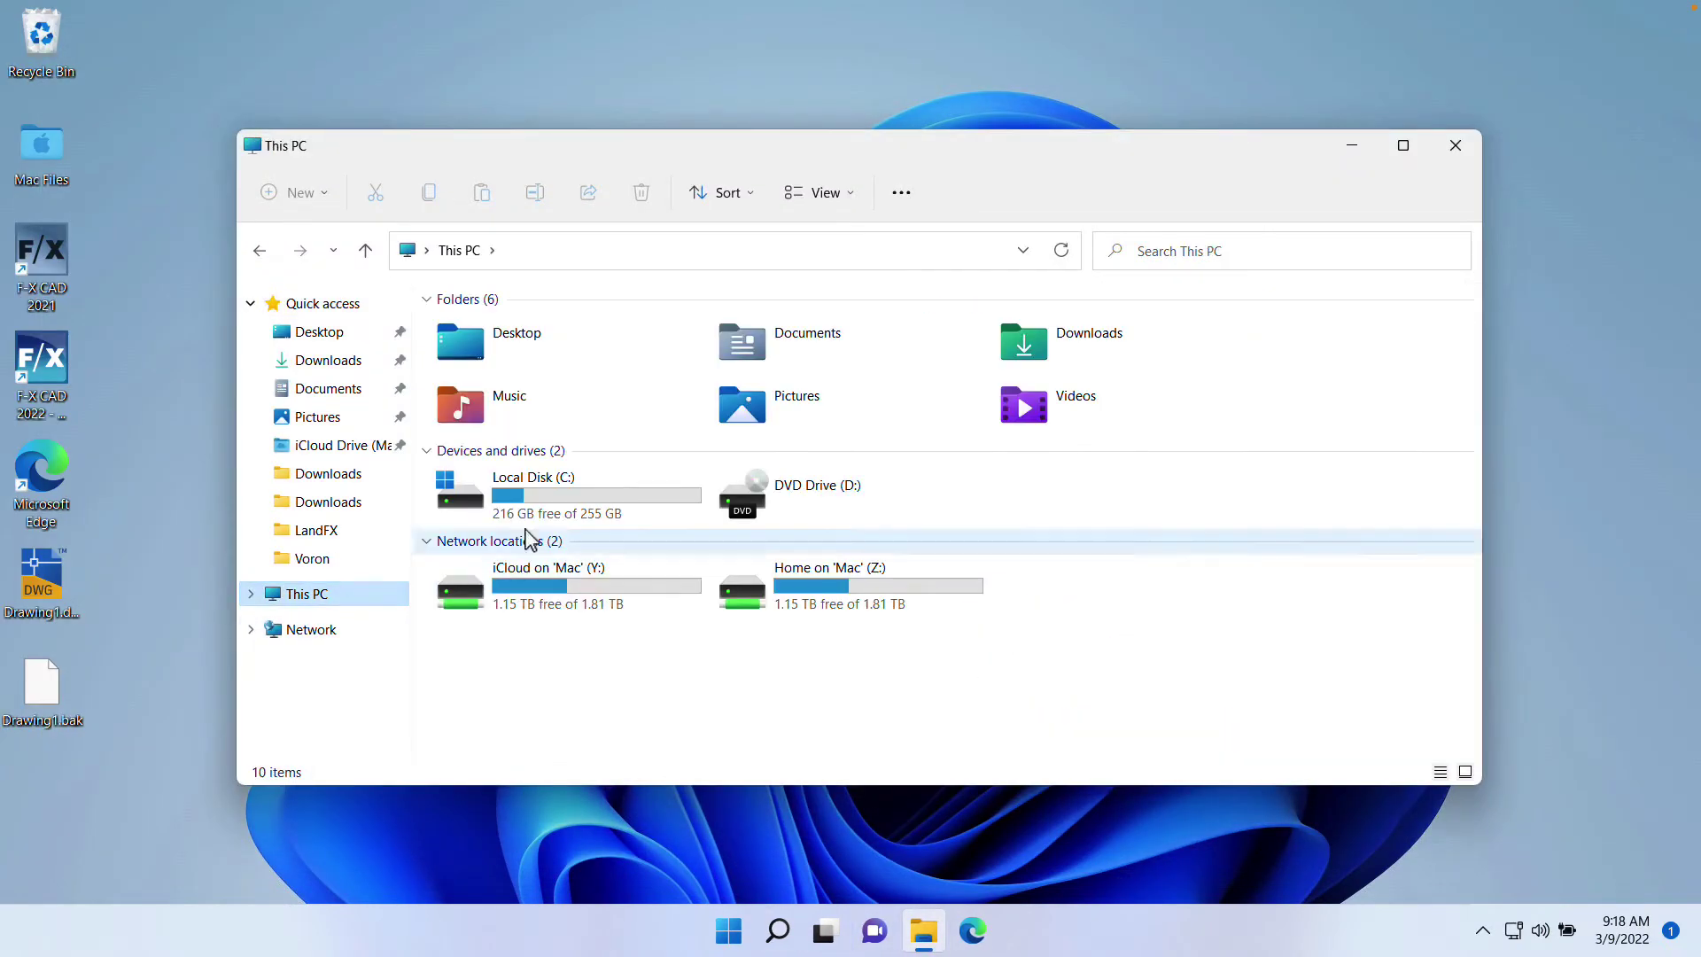
double_click(555, 495)
double_click(536, 326)
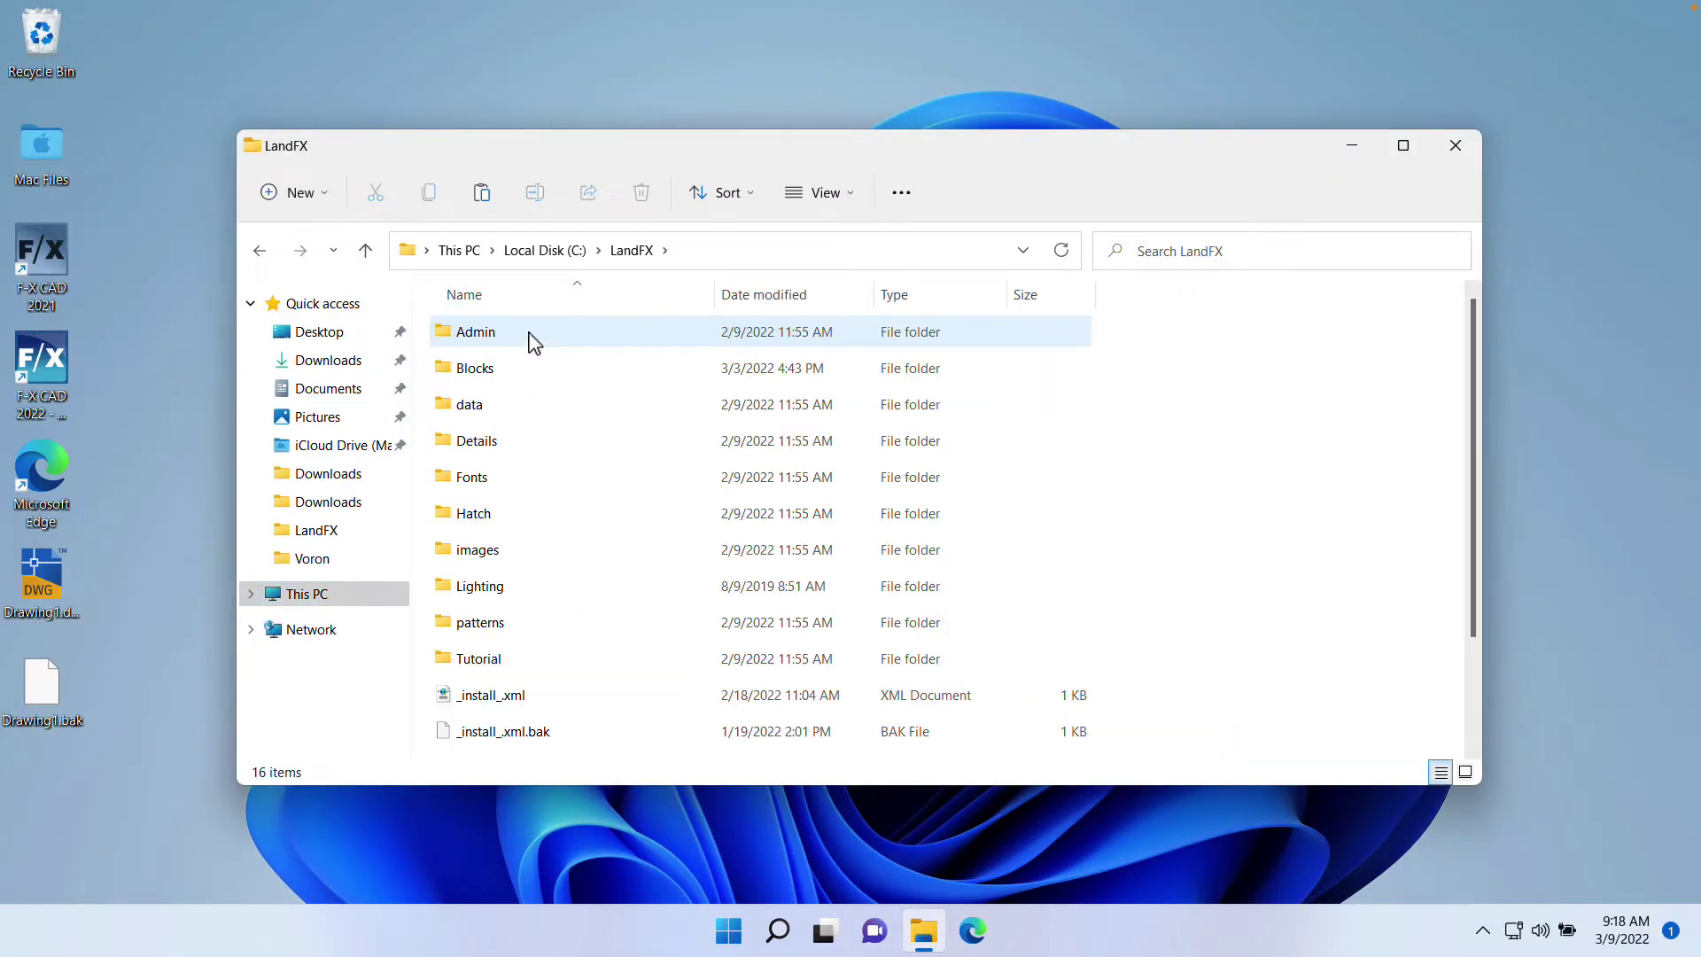
scroll(539, 465, down, 5)
click(538, 748)
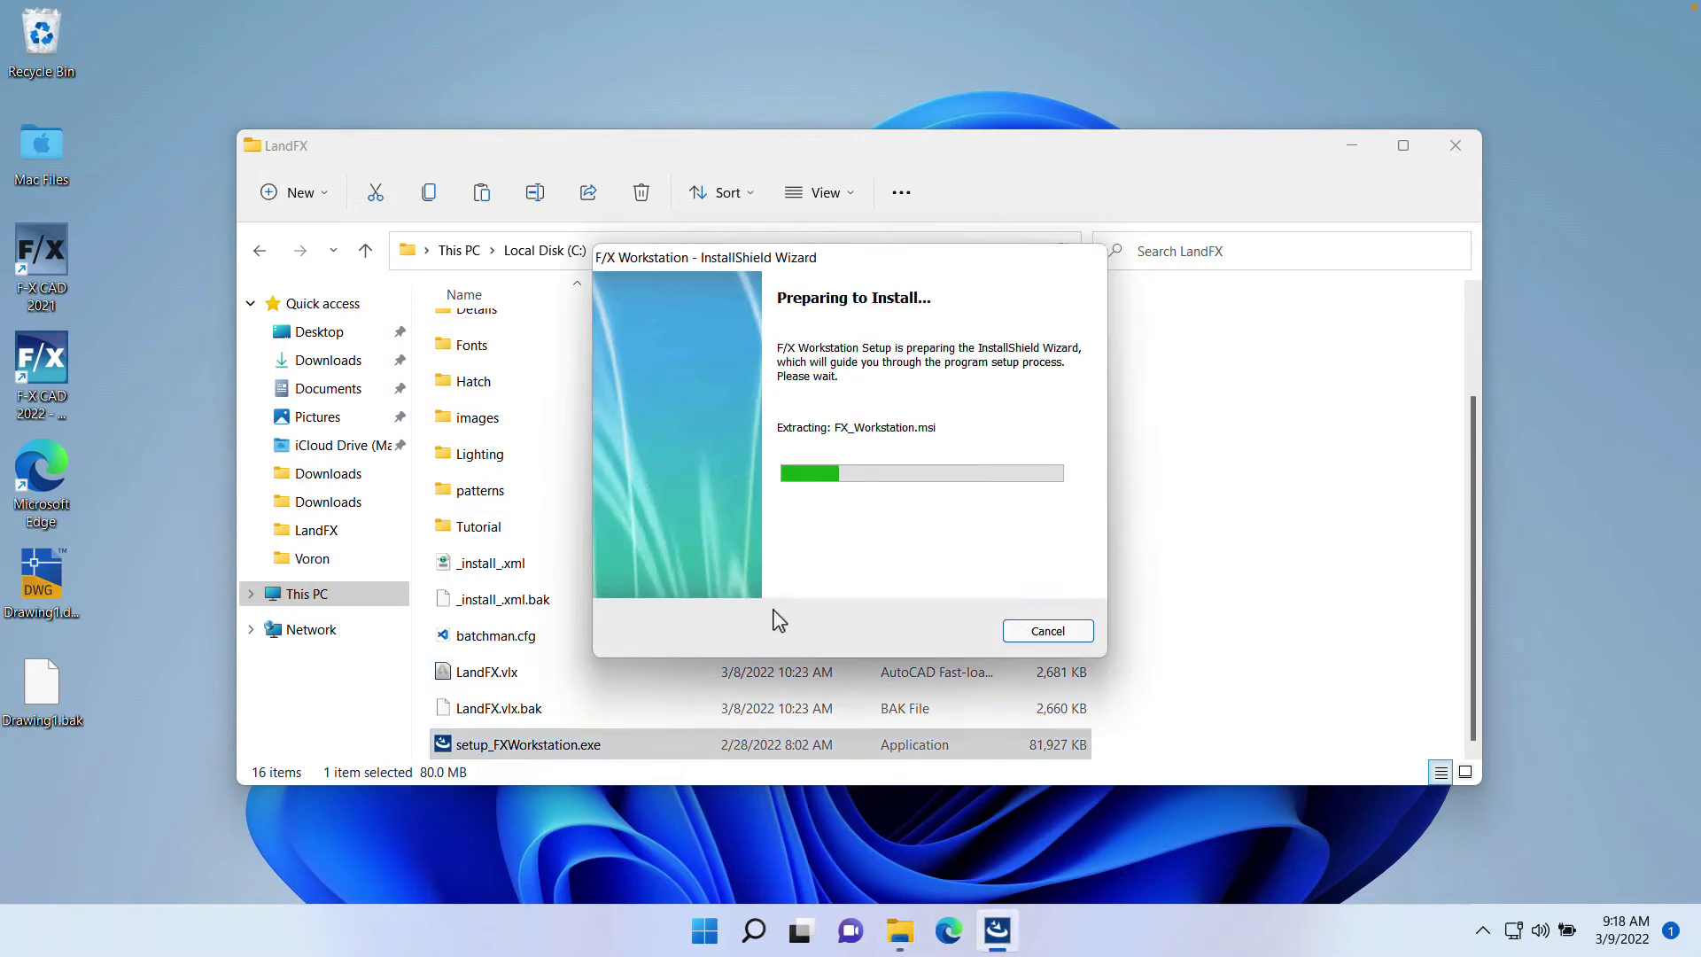
Step: Accept the license and run the F/X Workstation installer to Finish, then close the folder
click(950, 645)
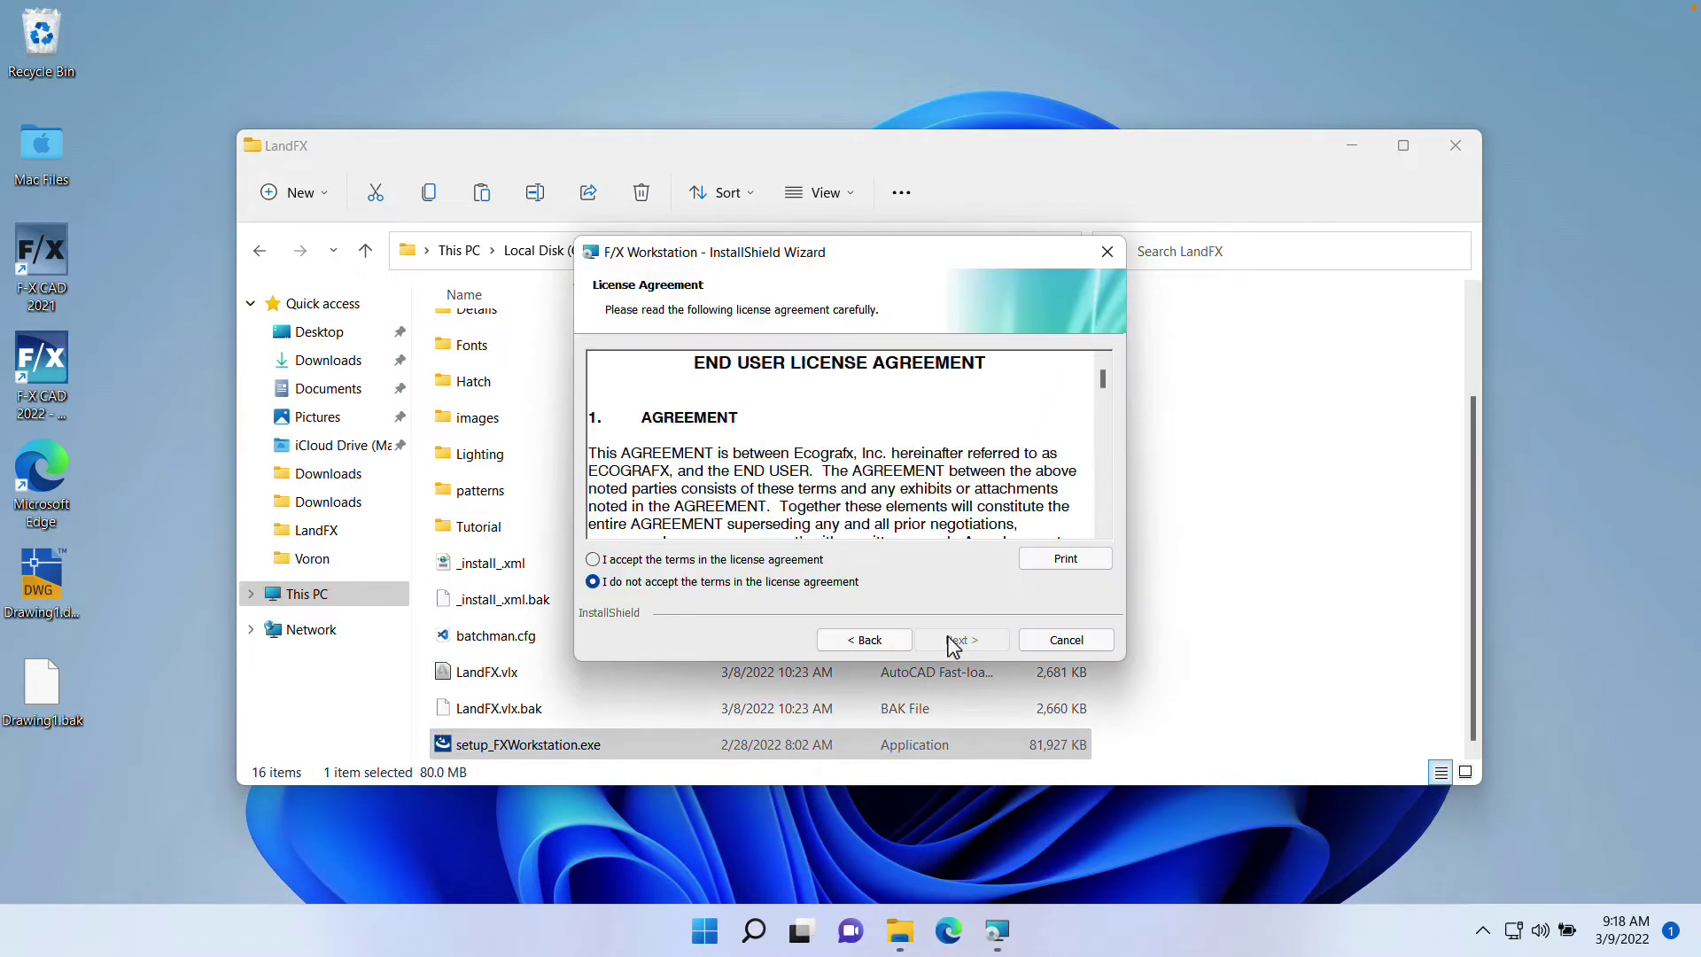
click(808, 561)
click(950, 644)
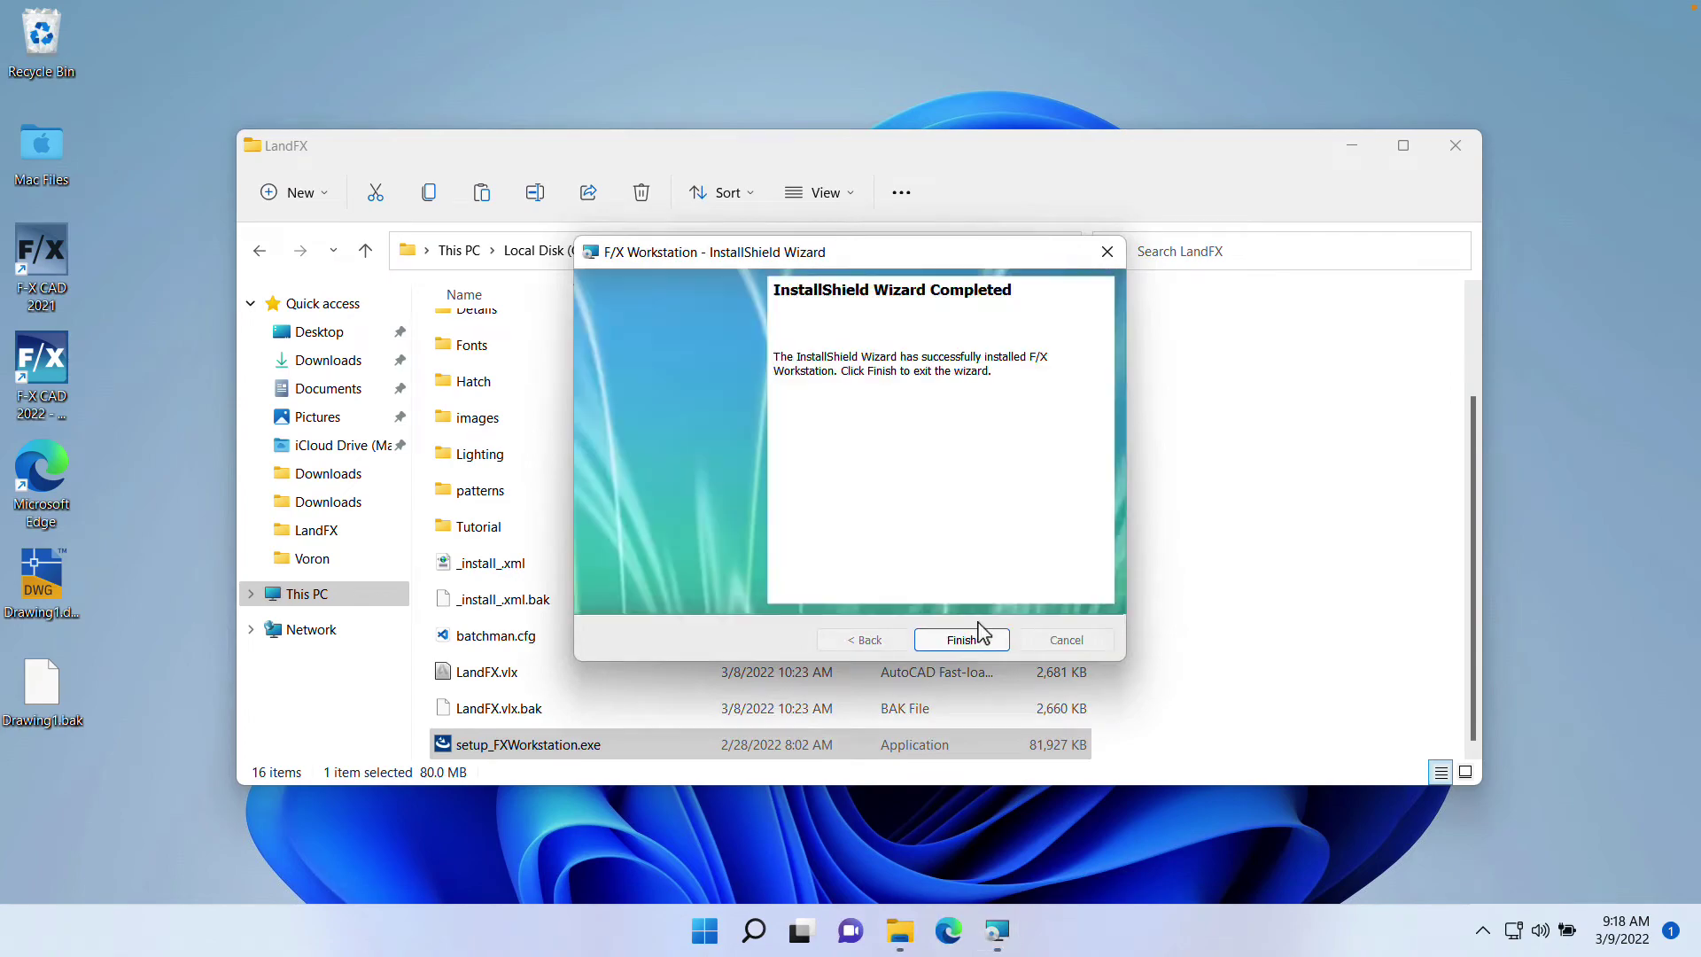
click(974, 638)
click(1453, 150)
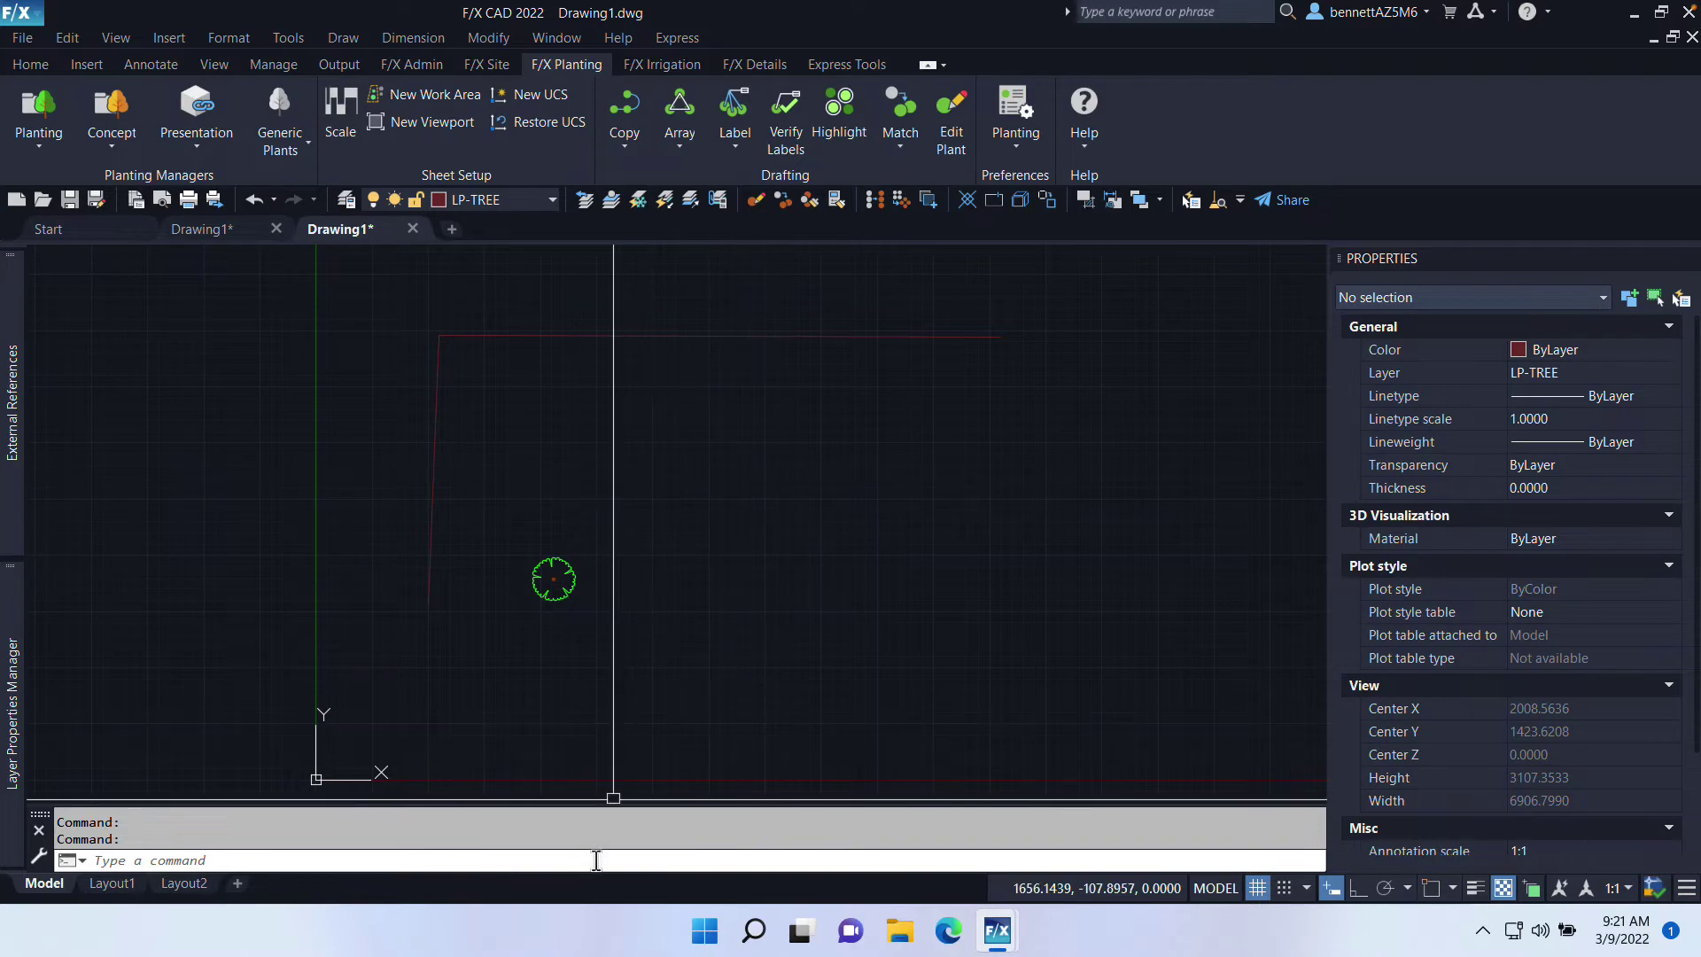
text(options)
key(Return)
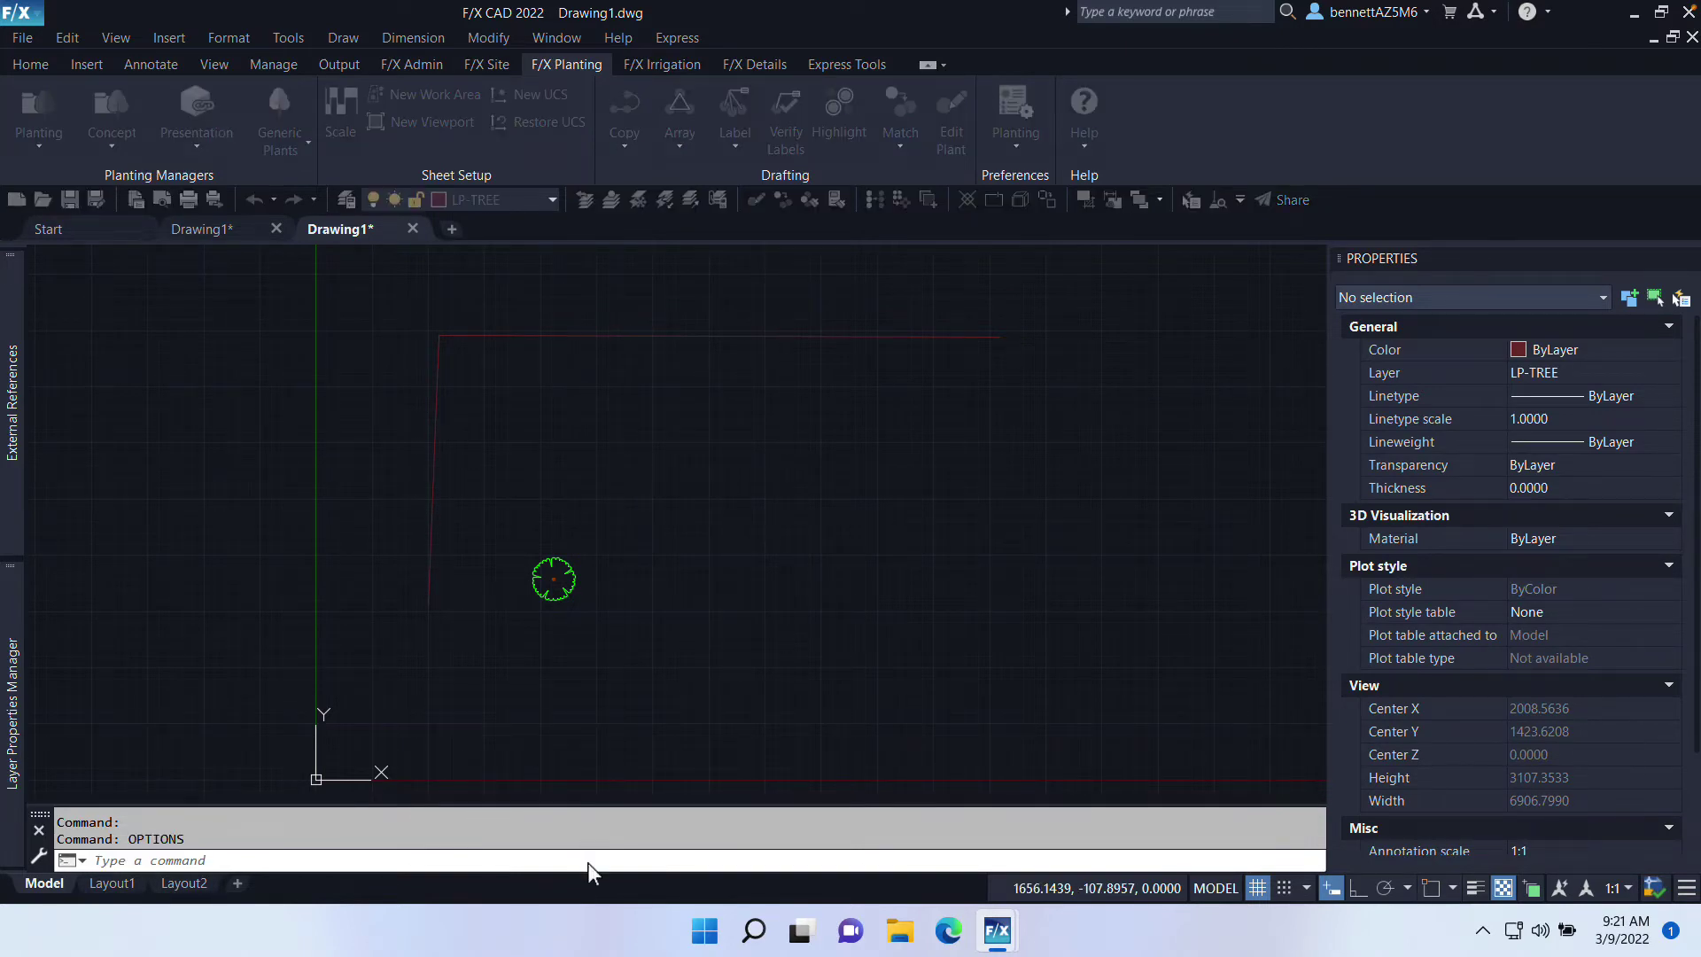
click(688, 296)
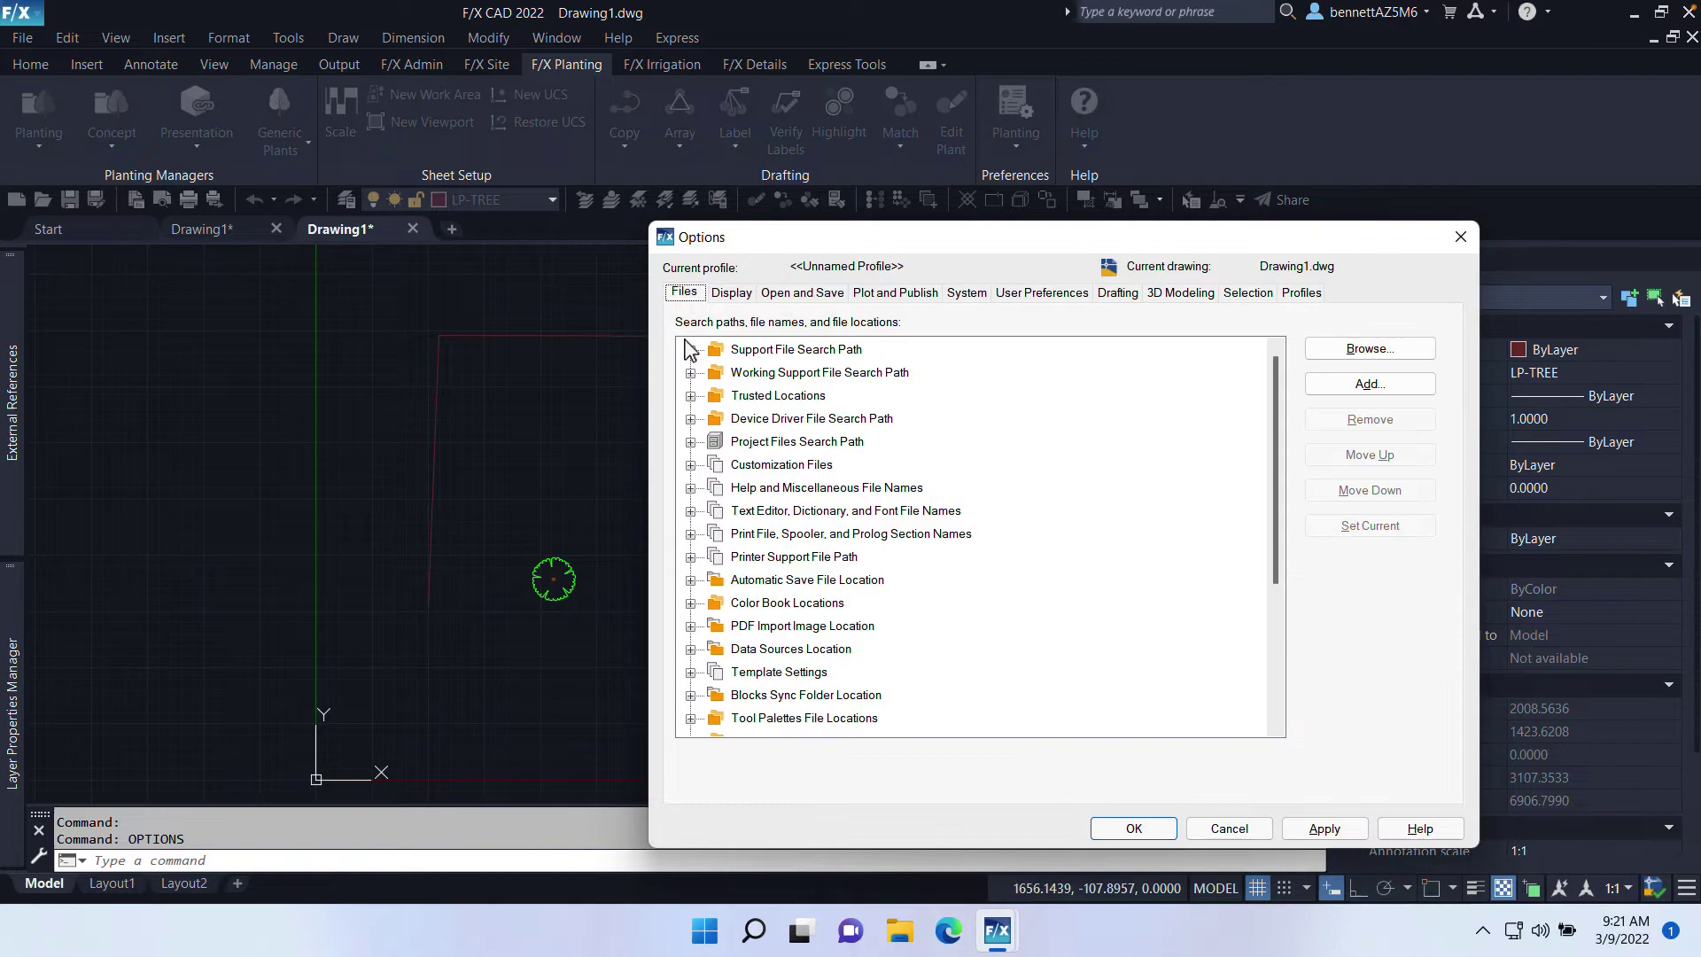
click(689, 350)
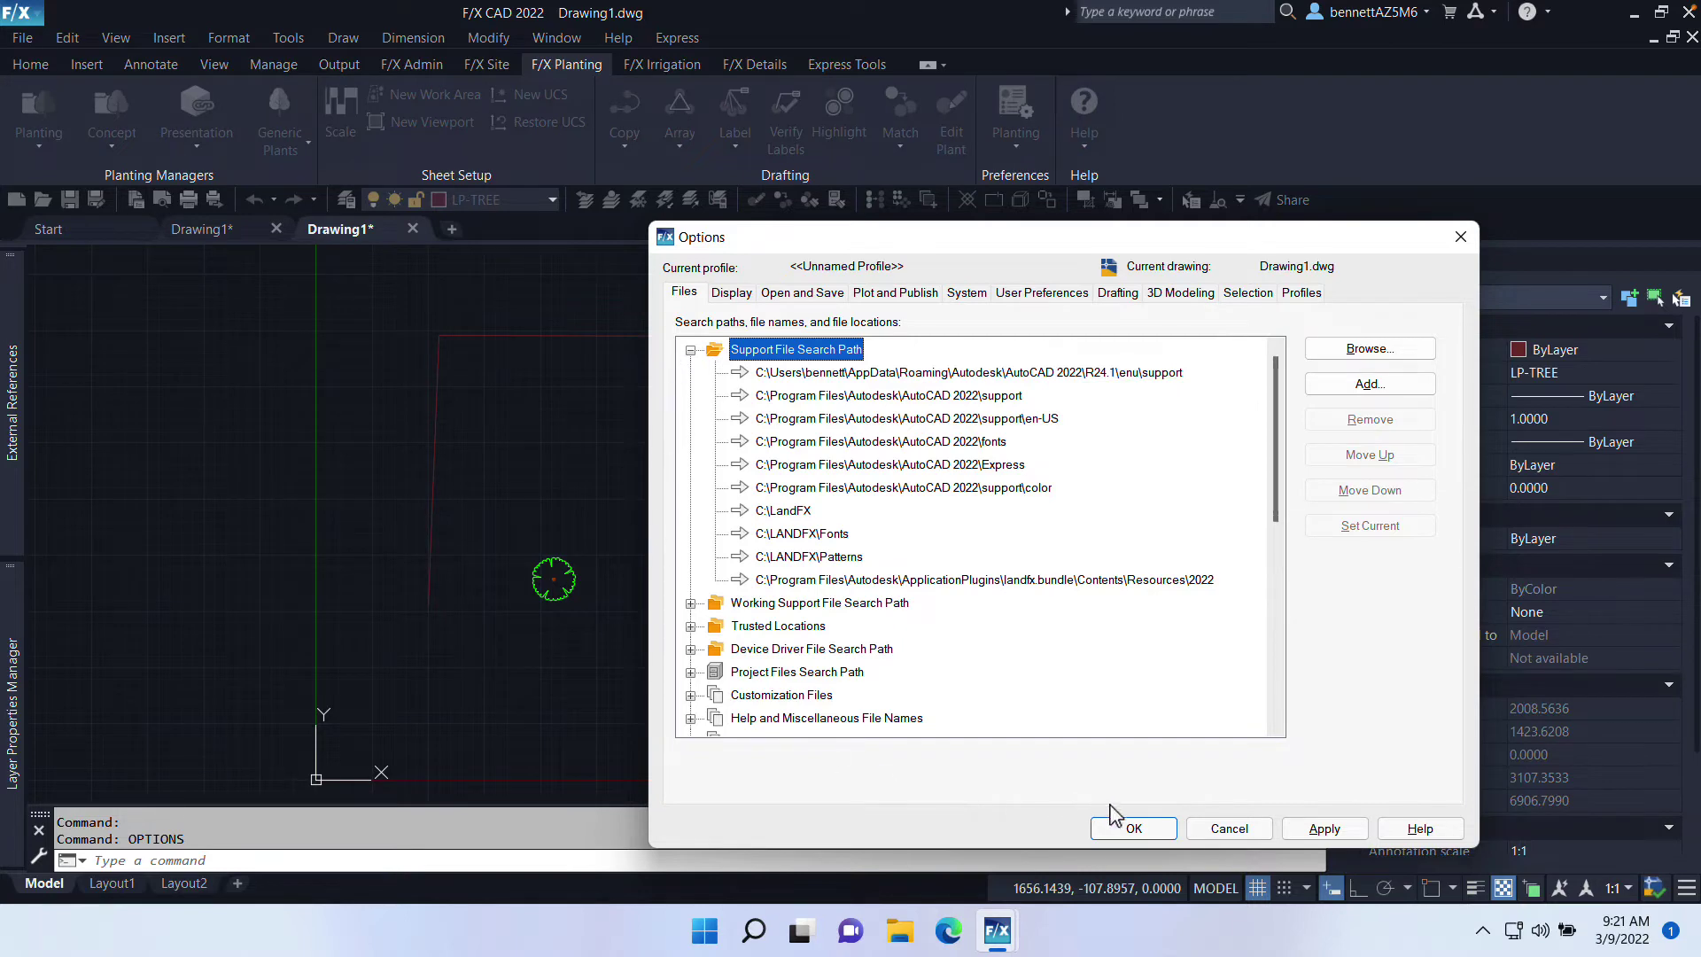
click(1131, 830)
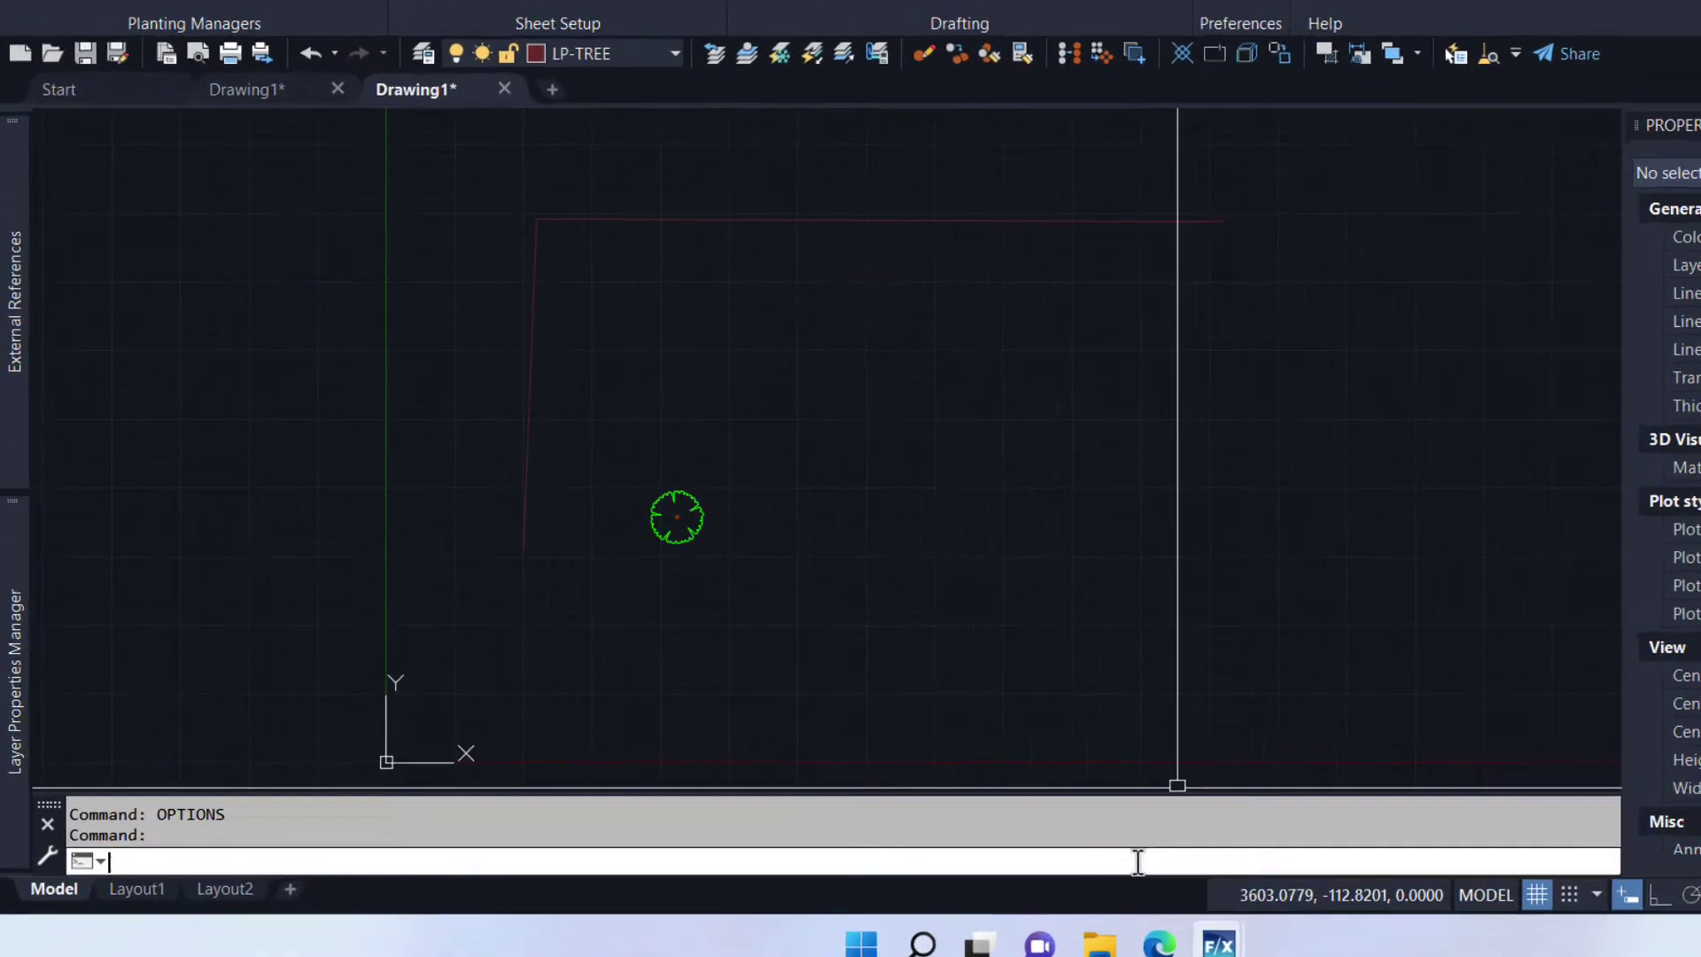
text((lo)
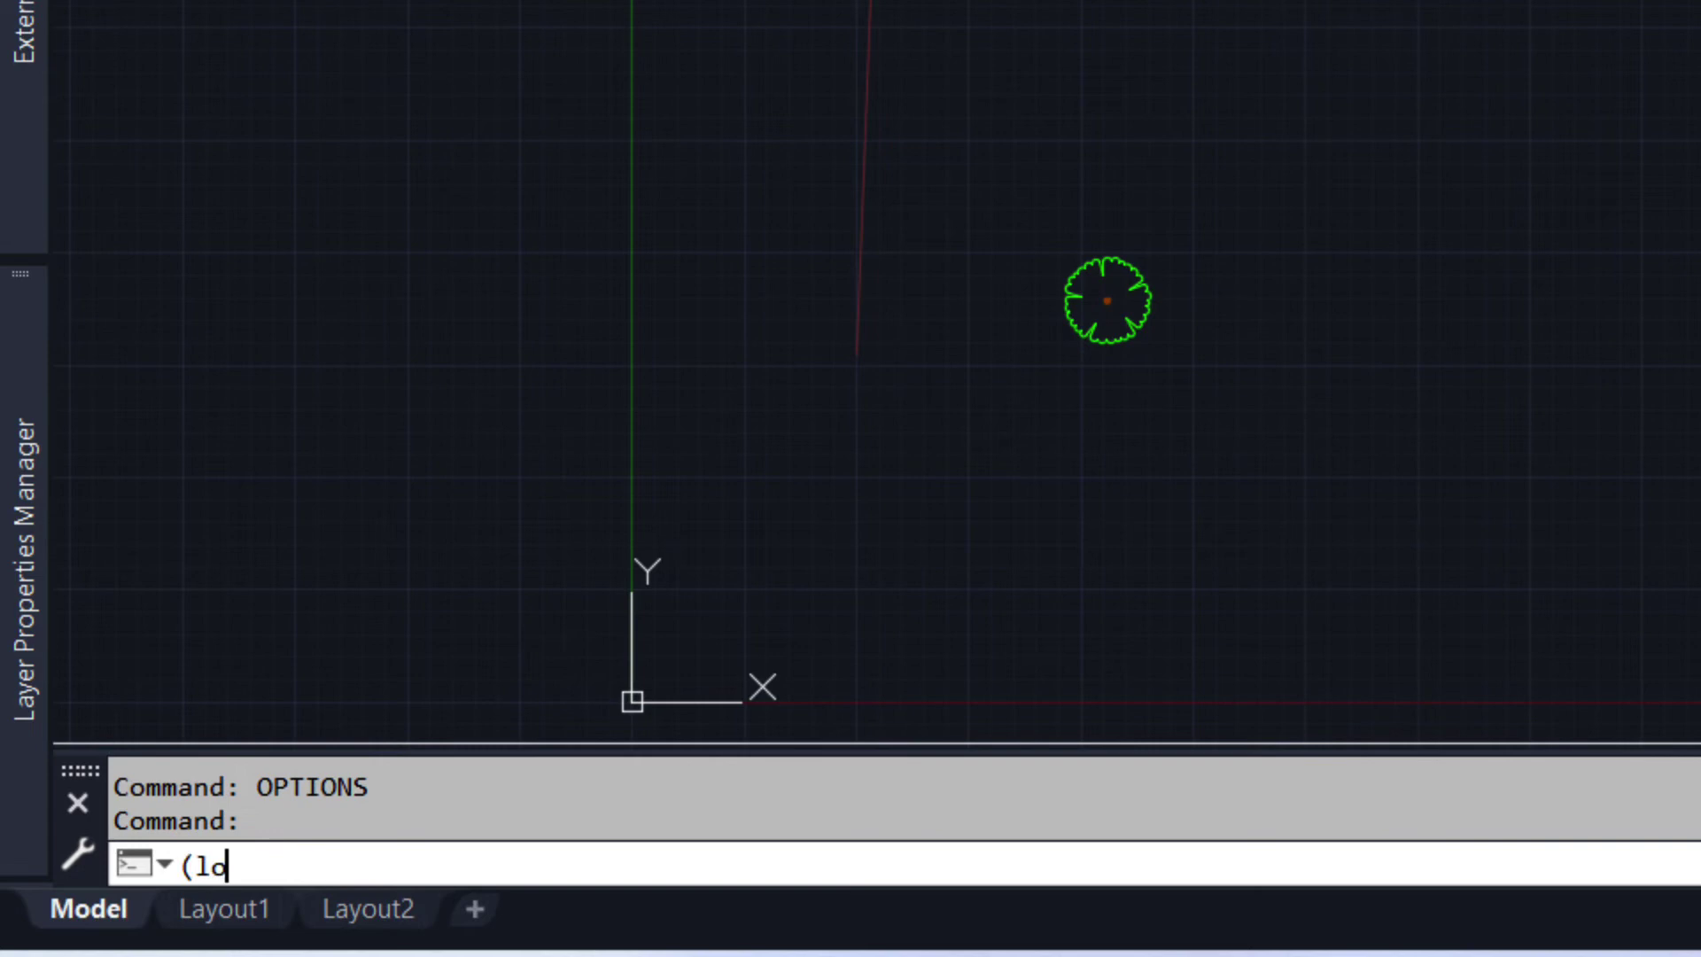
text(ad "landf)
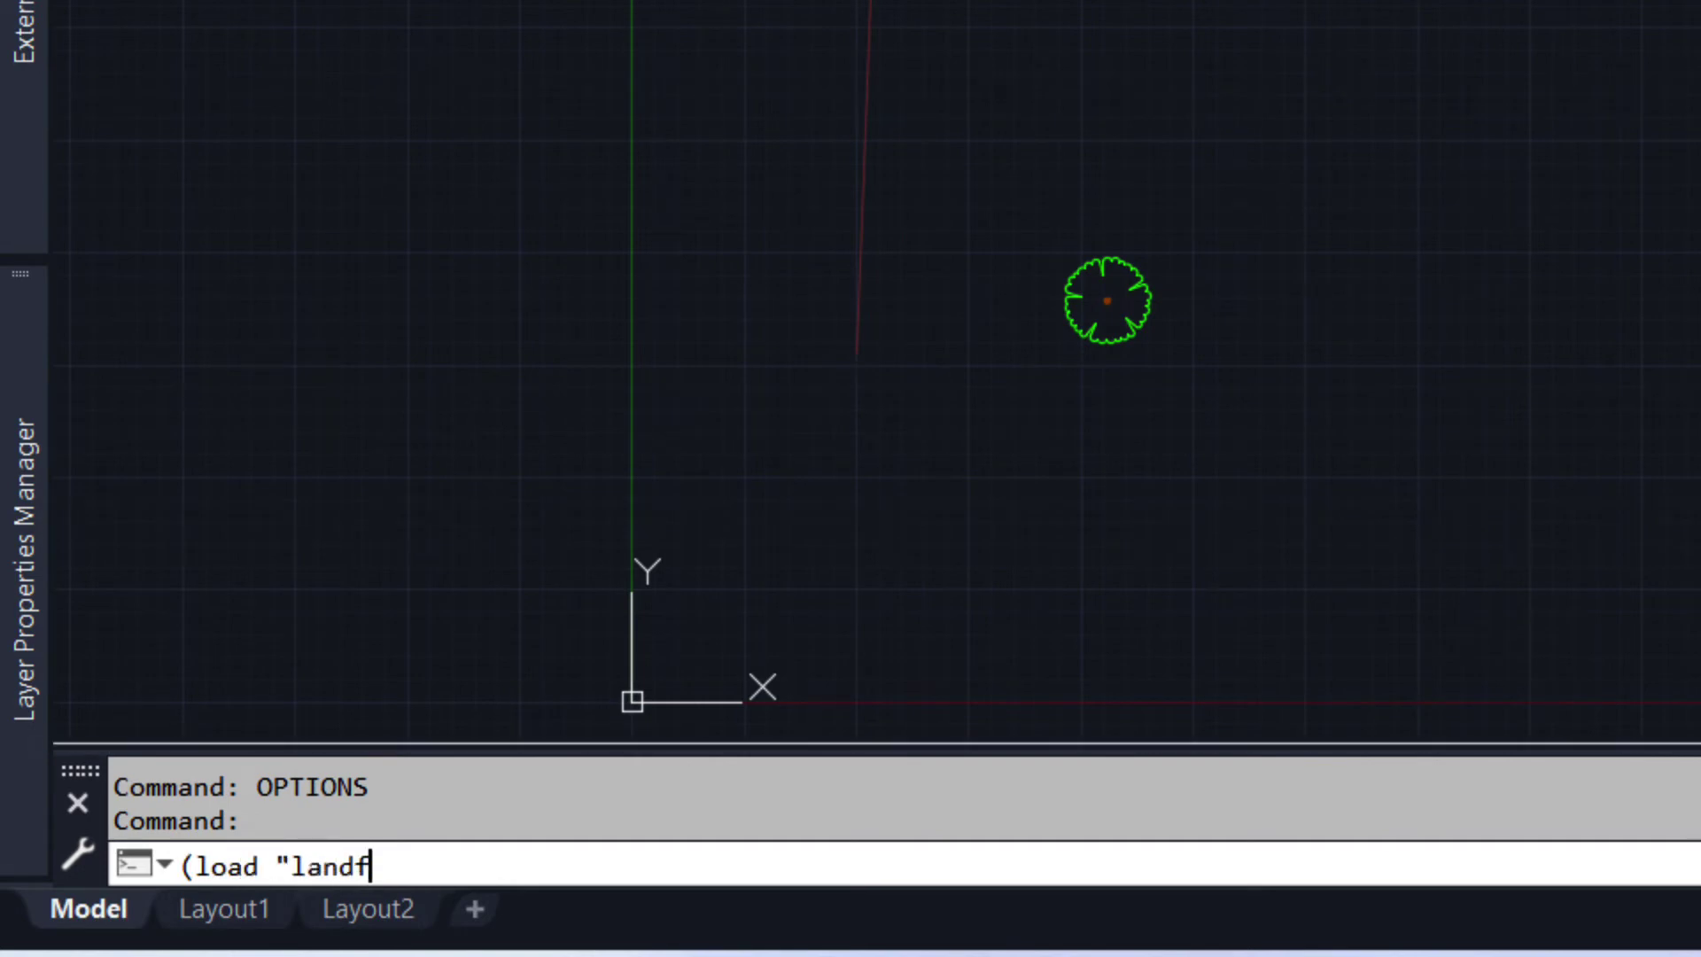
text(x.vlx")
text())
Step: Run (load "landfx.vlx") from the command line to load Land F/X
key(Return)
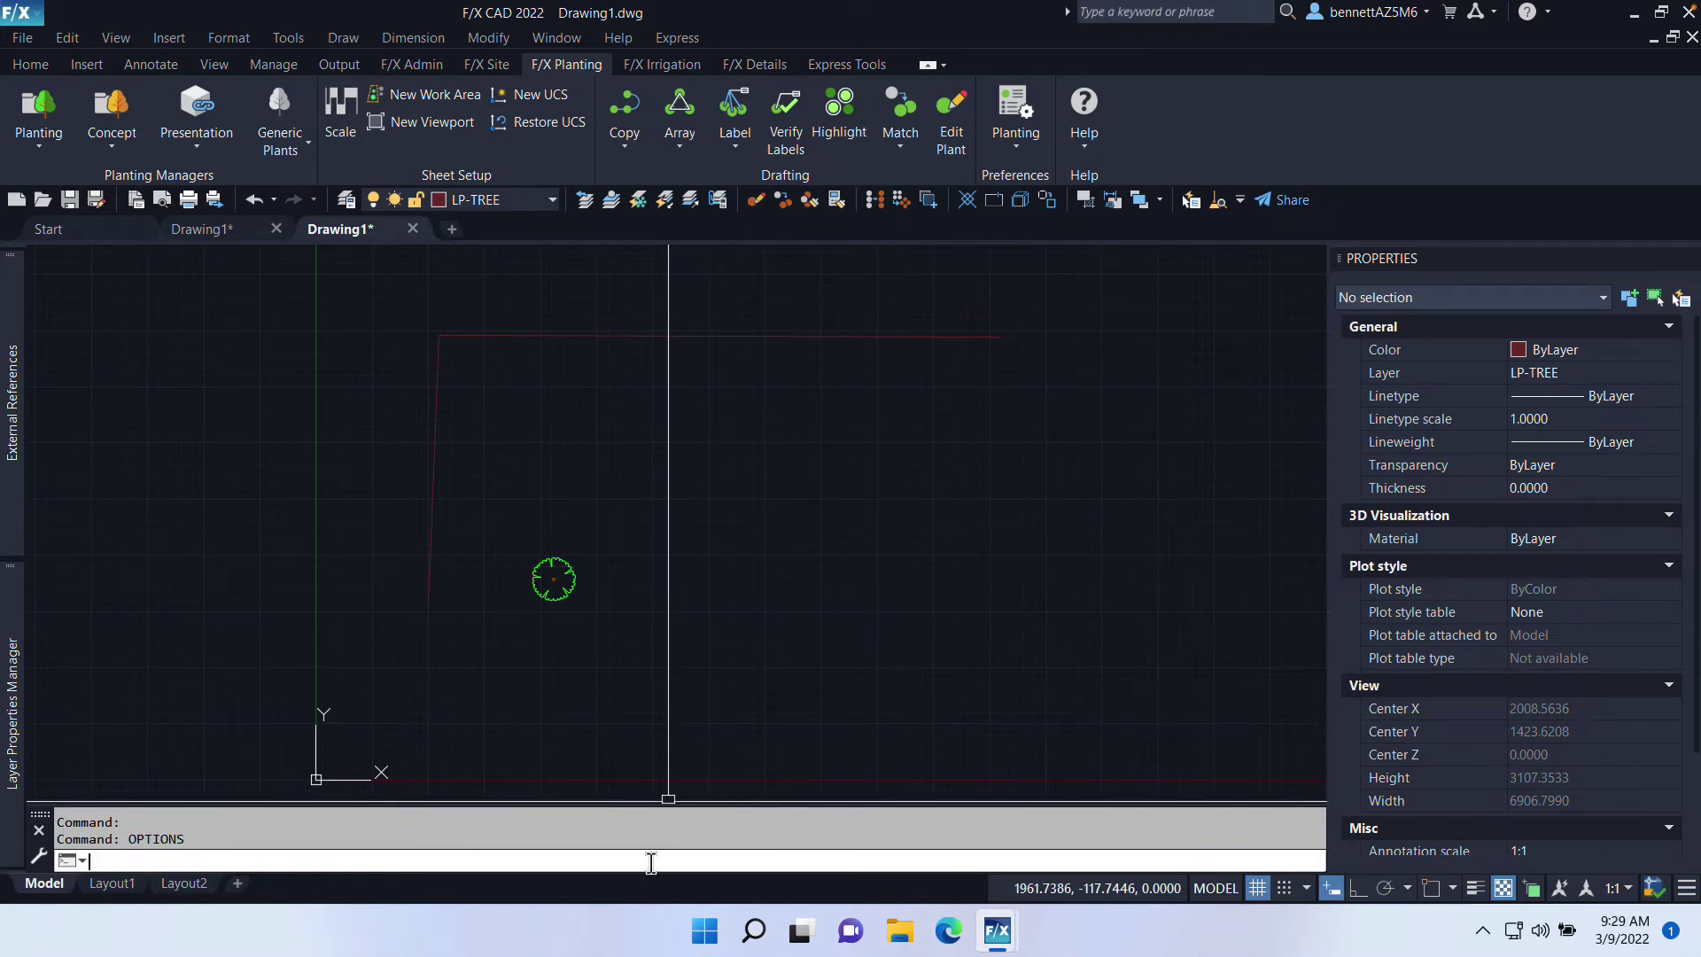
text(options)
Step: In OPTIONS > System > Security Options, add C:\LandFX as a trusted location
key(Return)
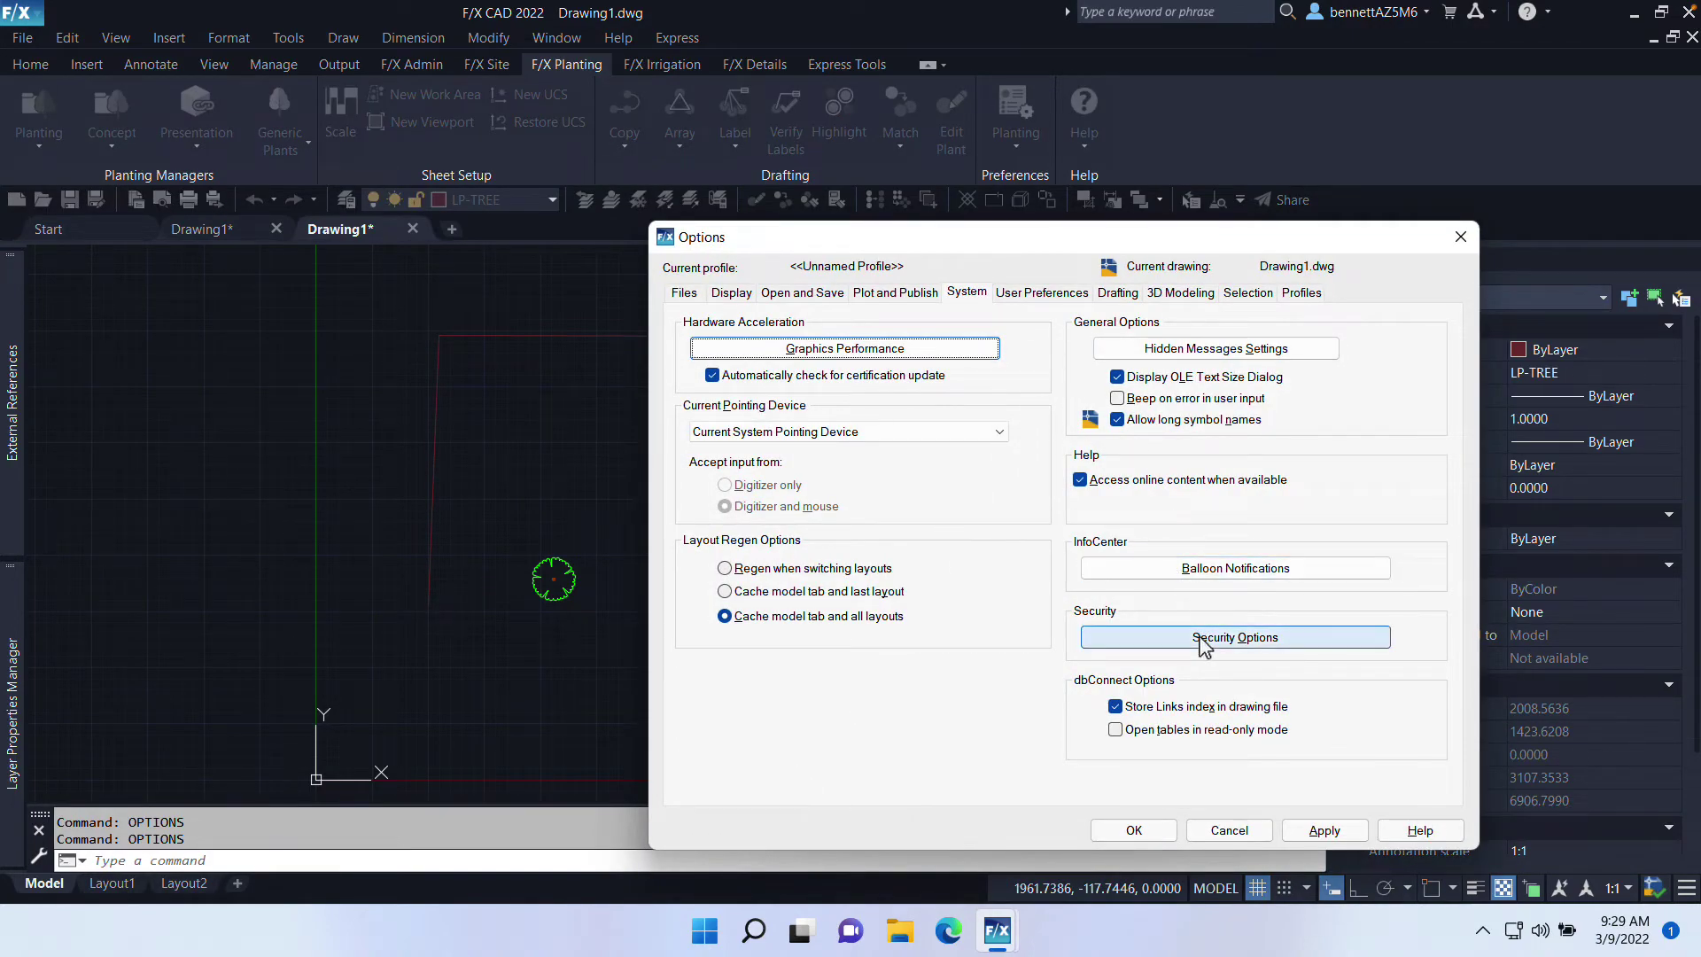
click(1202, 639)
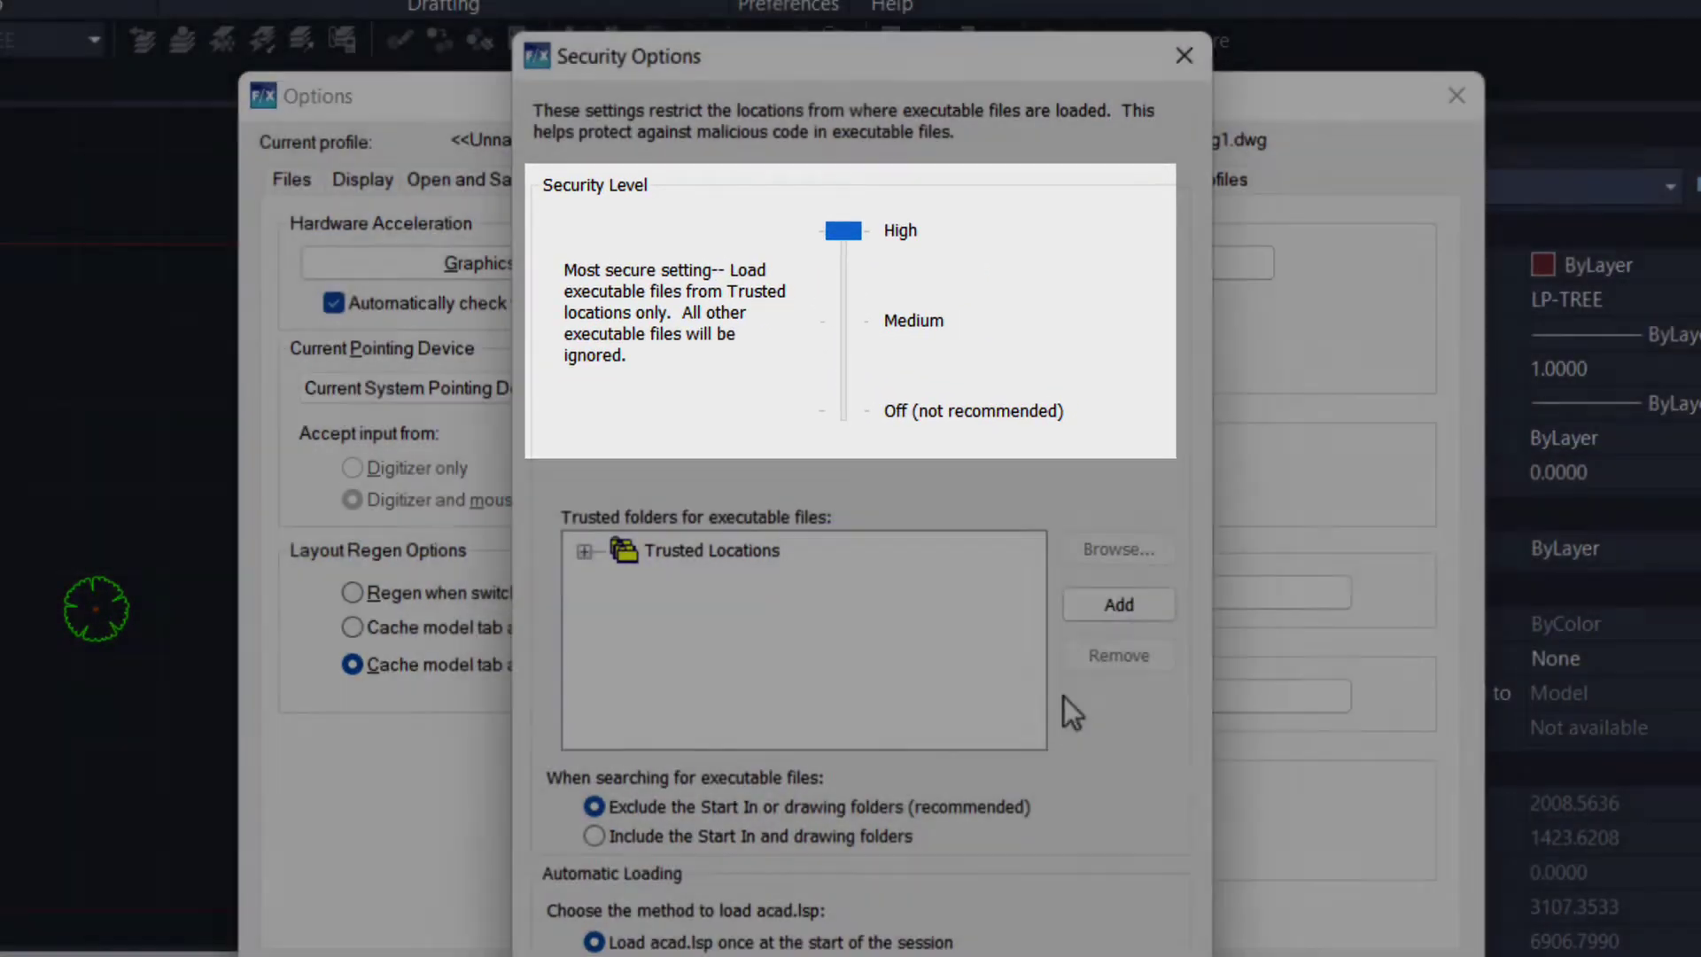
click(585, 552)
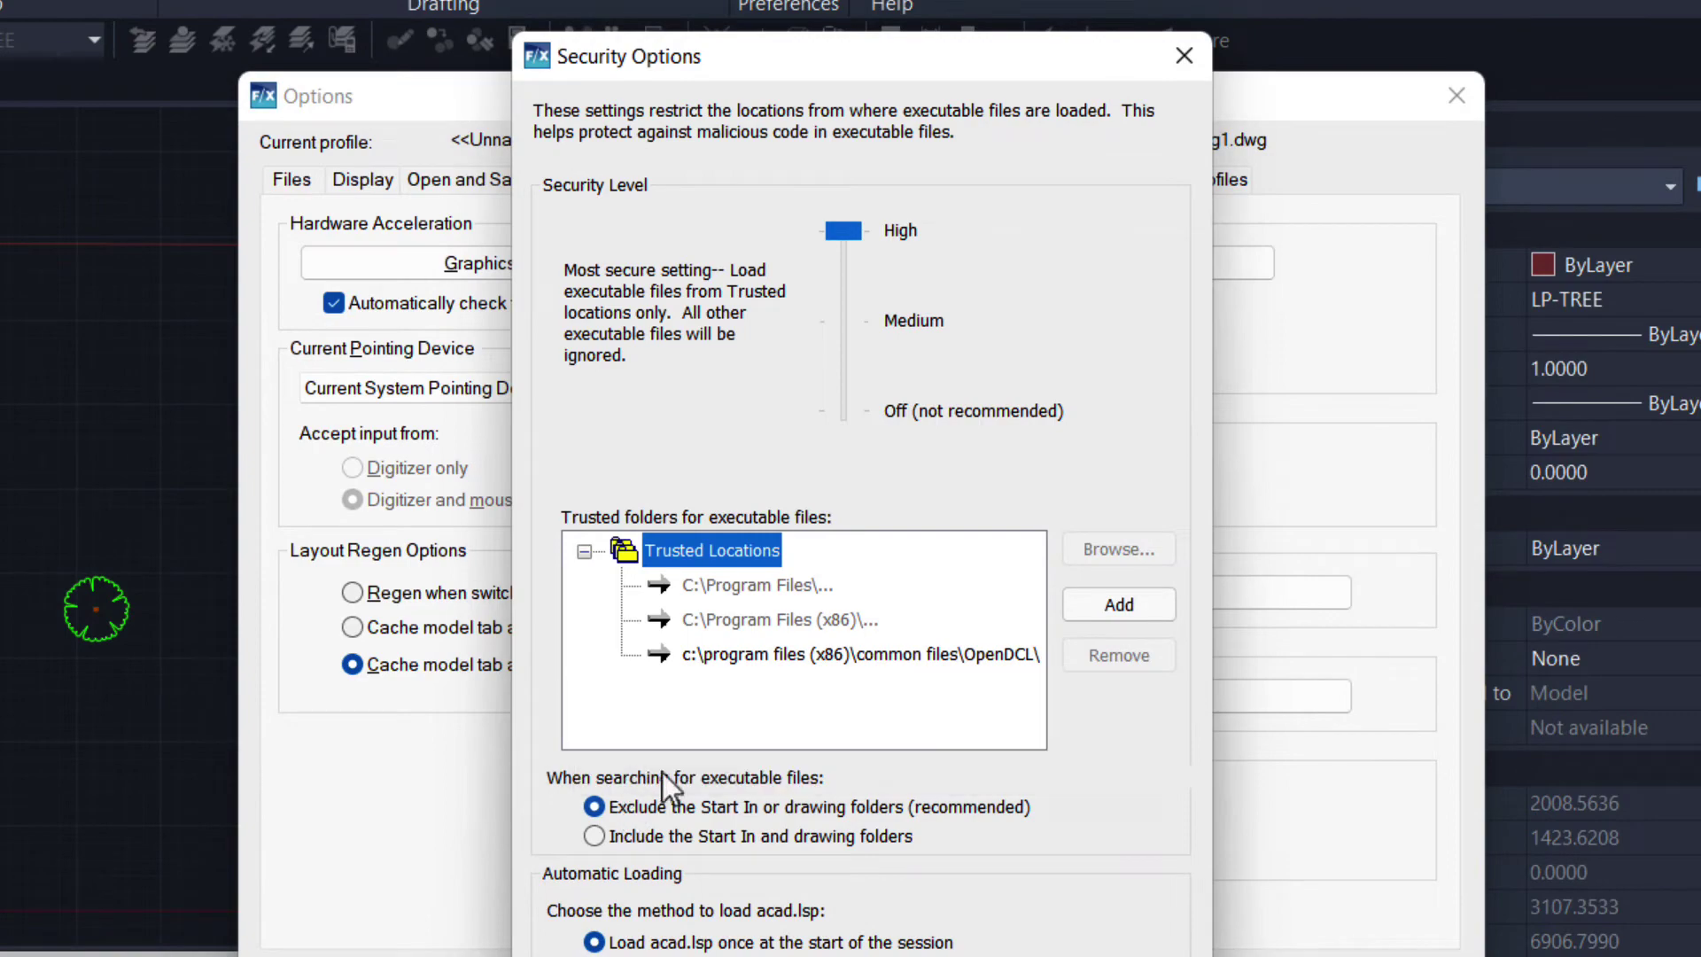
click(1110, 607)
text(C:\)
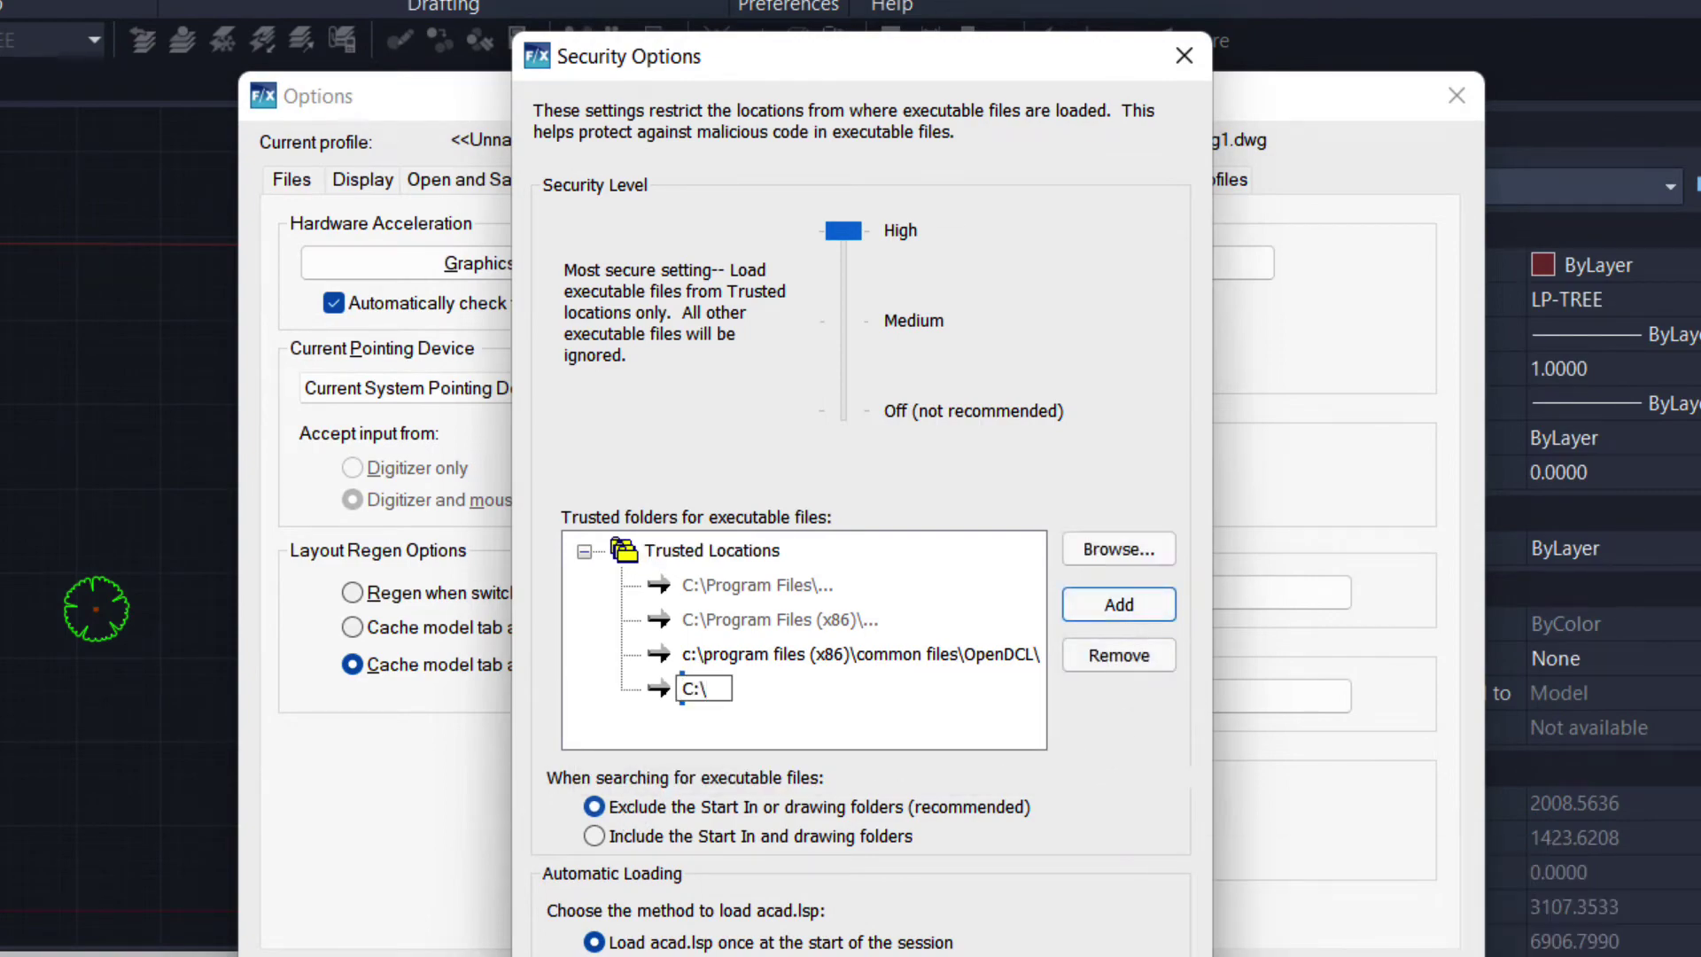
text(LandFX)
key(Return)
key(Return)
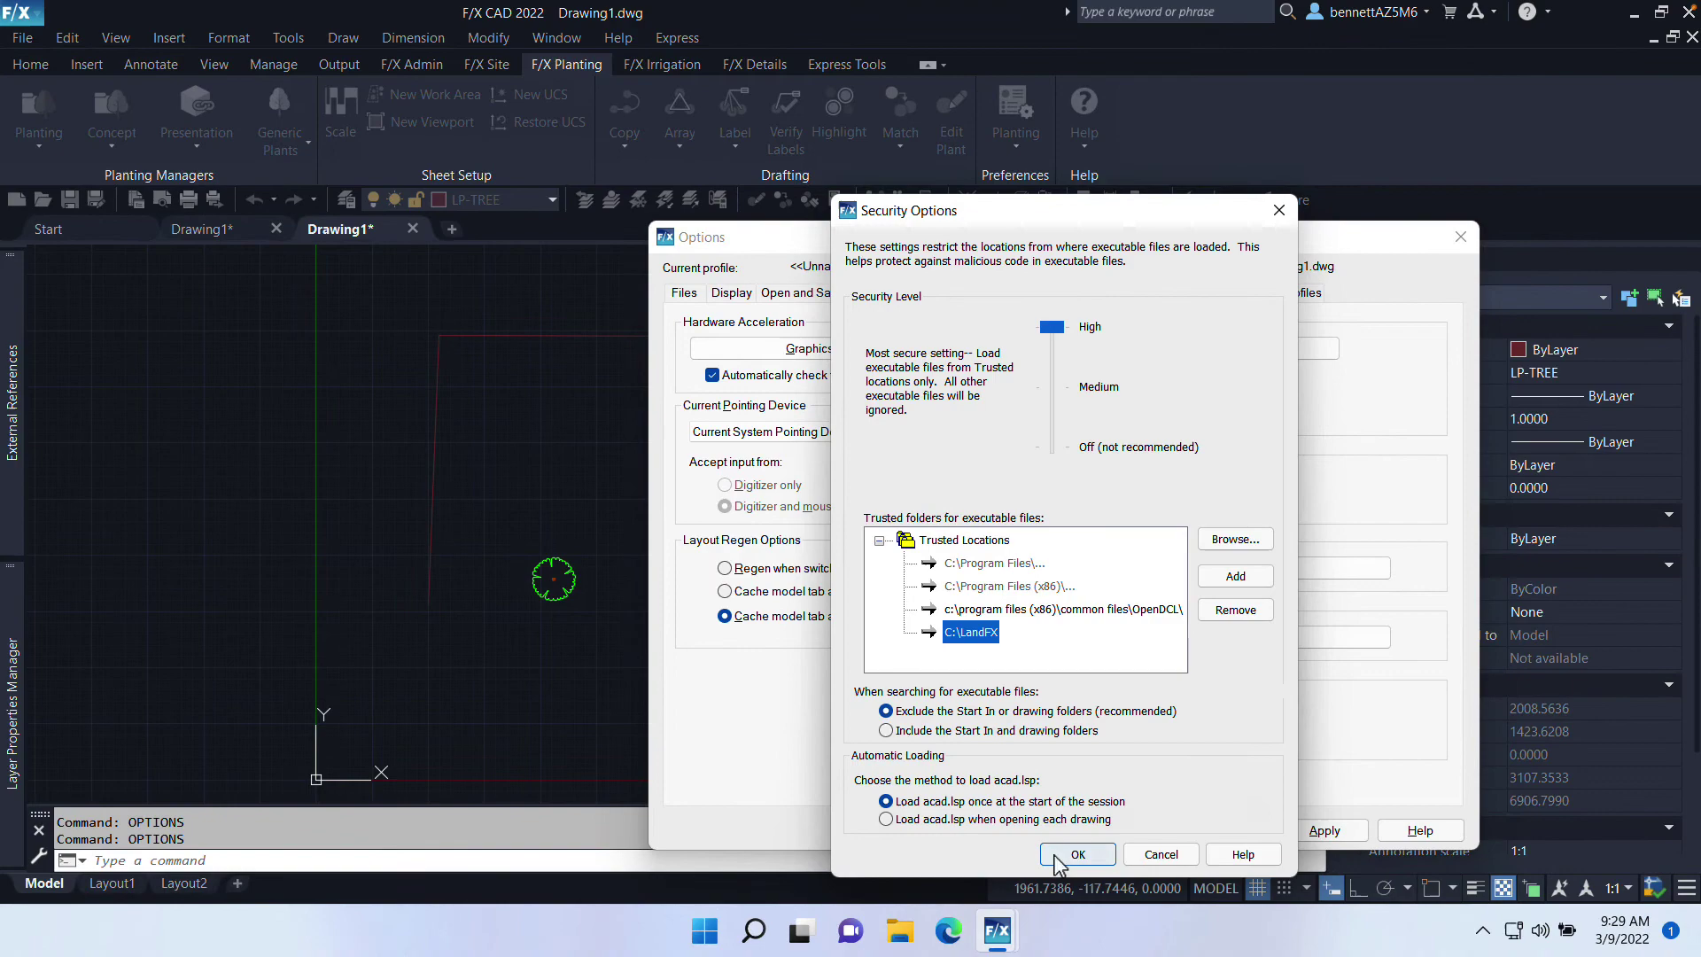
Step: Close the Options dialogs and run (load "landfx.vlx") again without security warnings
click(1078, 854)
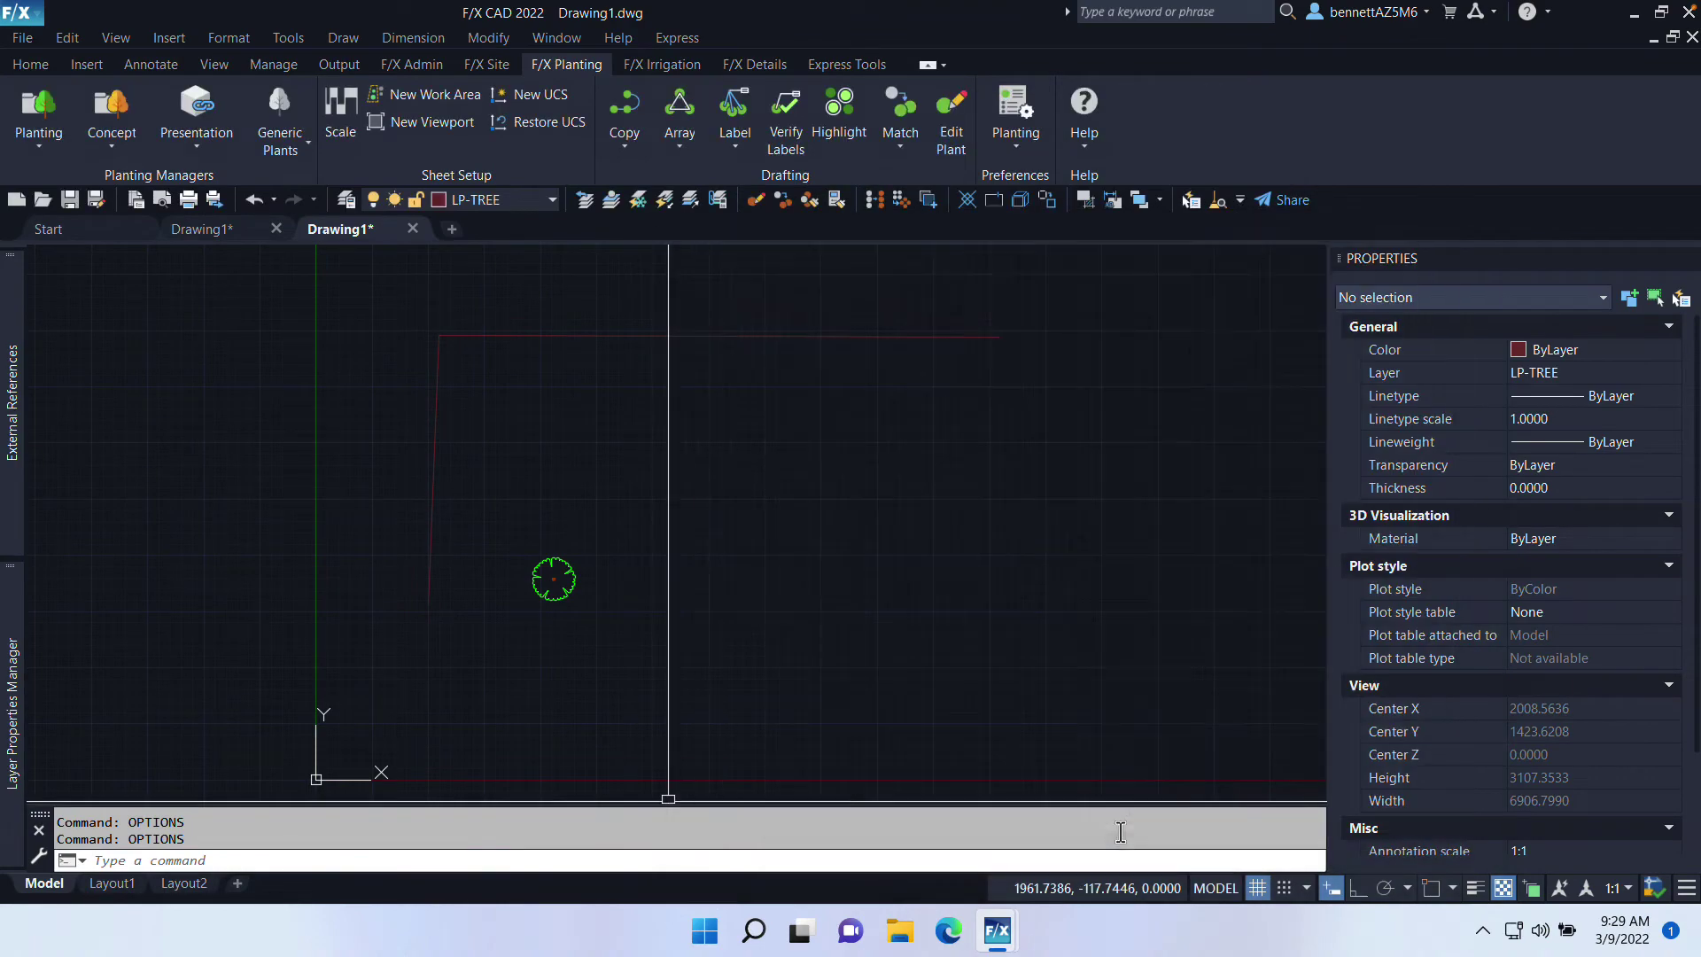
text((load "landfx.vlx)
text("))
key(Return)
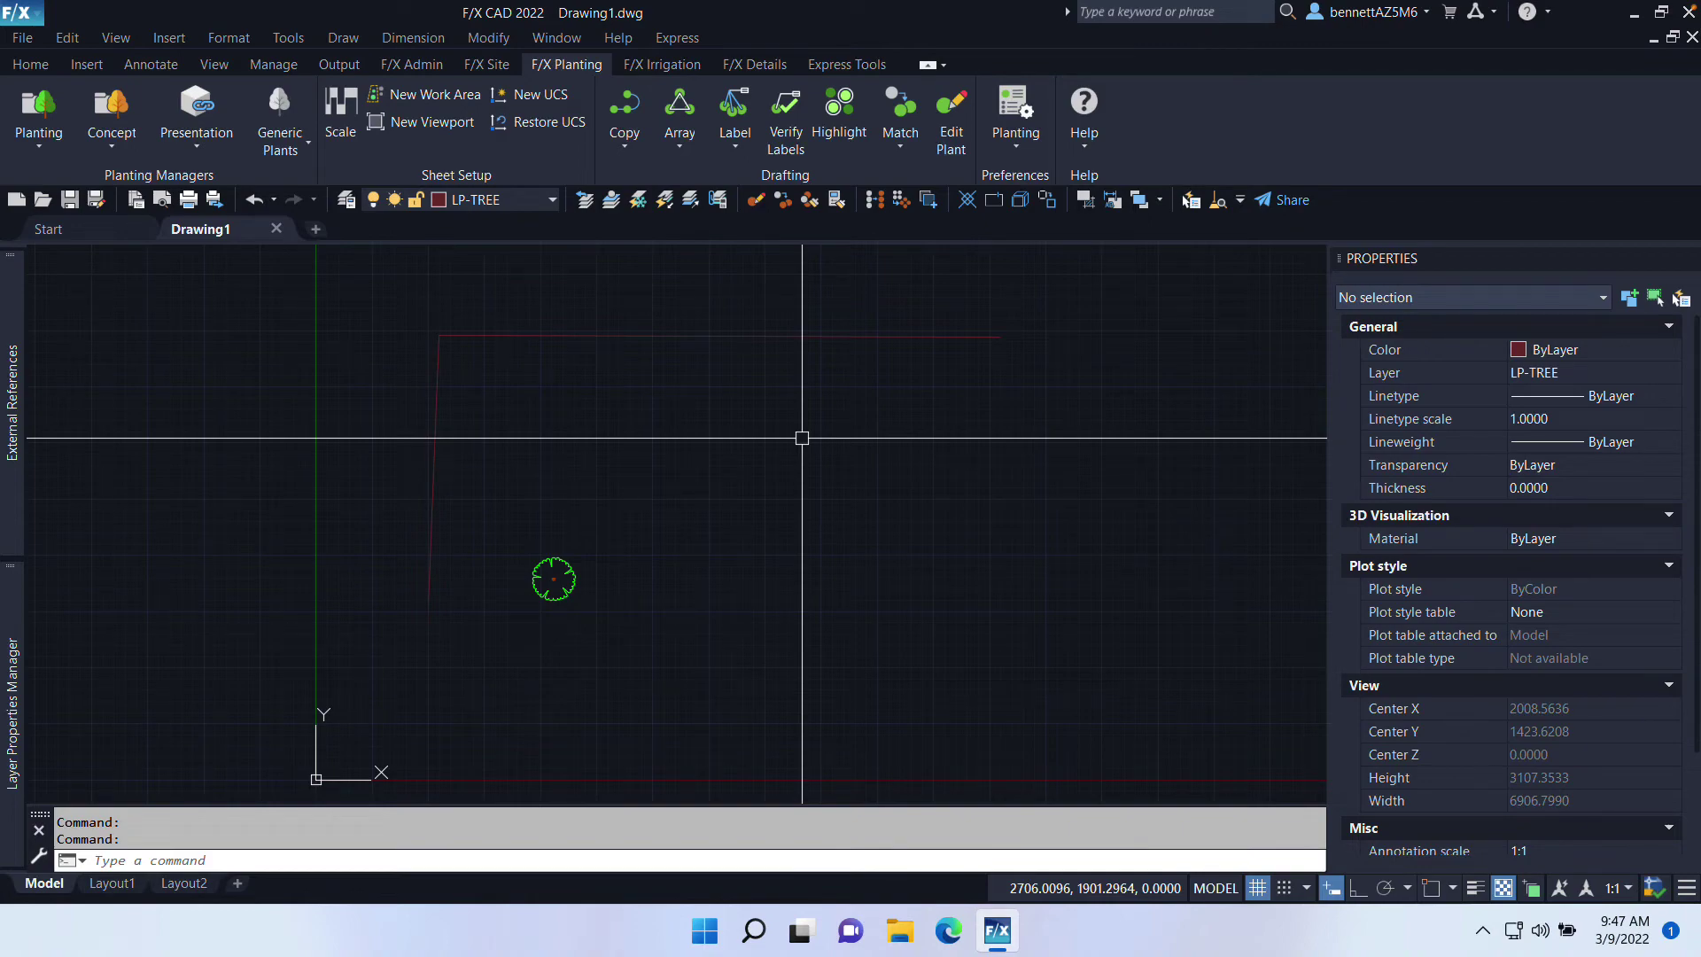
Step: Run (findfile "landfx.vlx") twice until it returns C:\LandFX\landfx.vlx
click(232, 860)
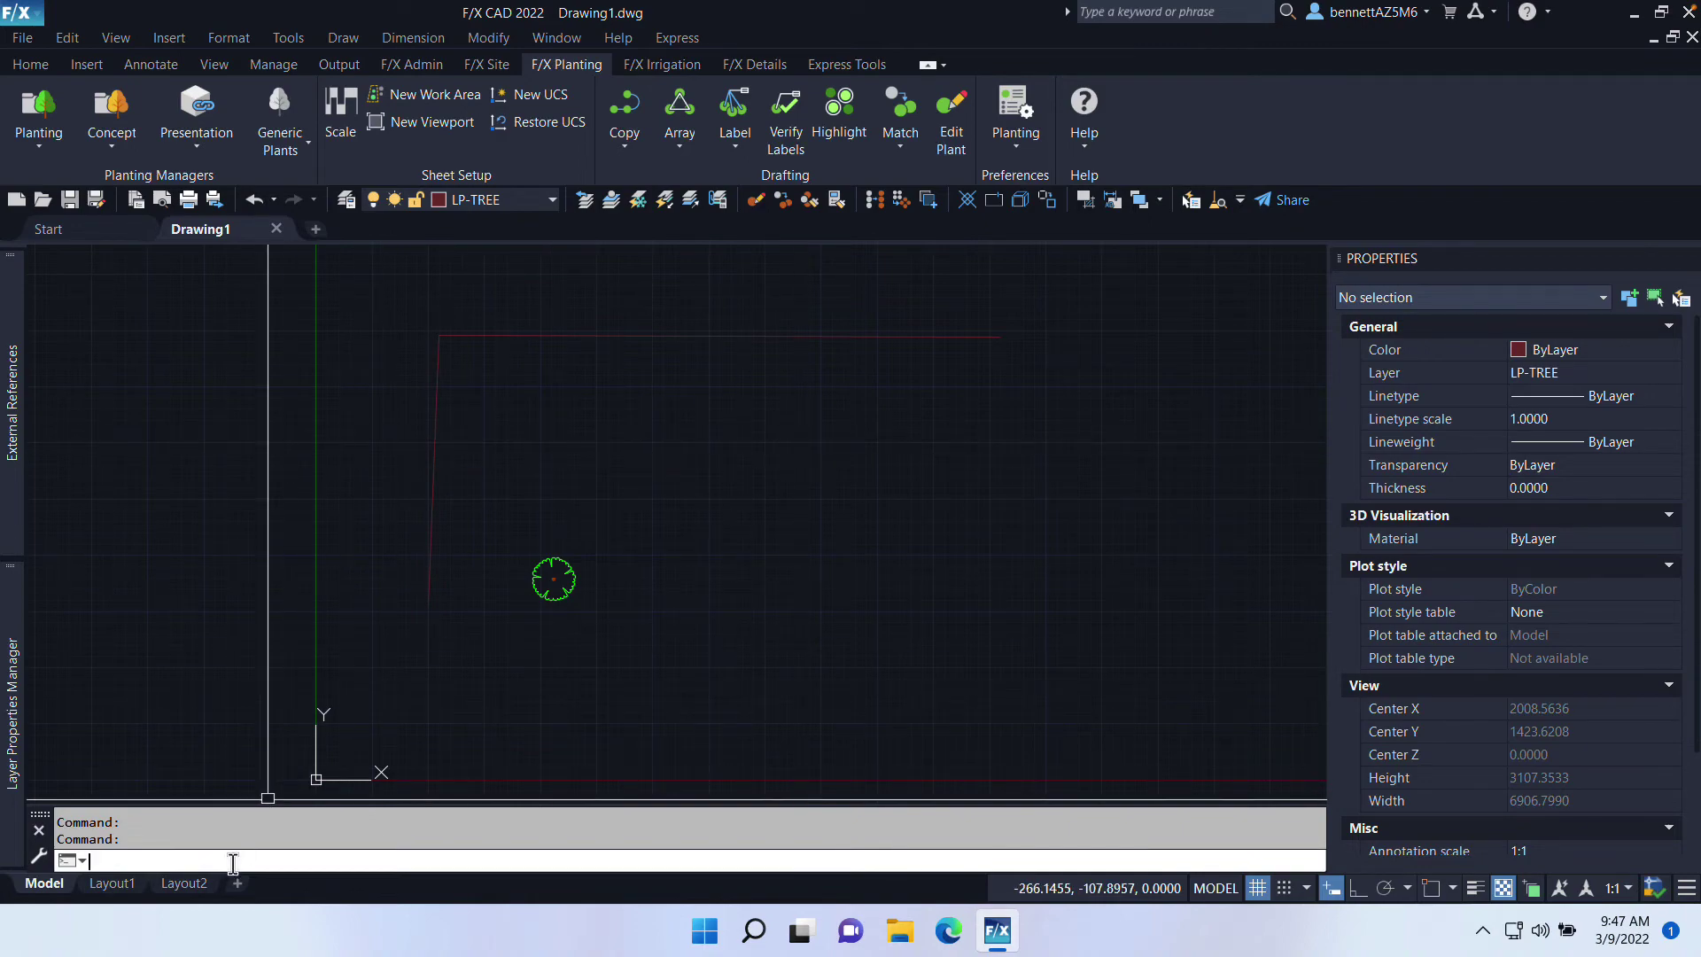
text((find)
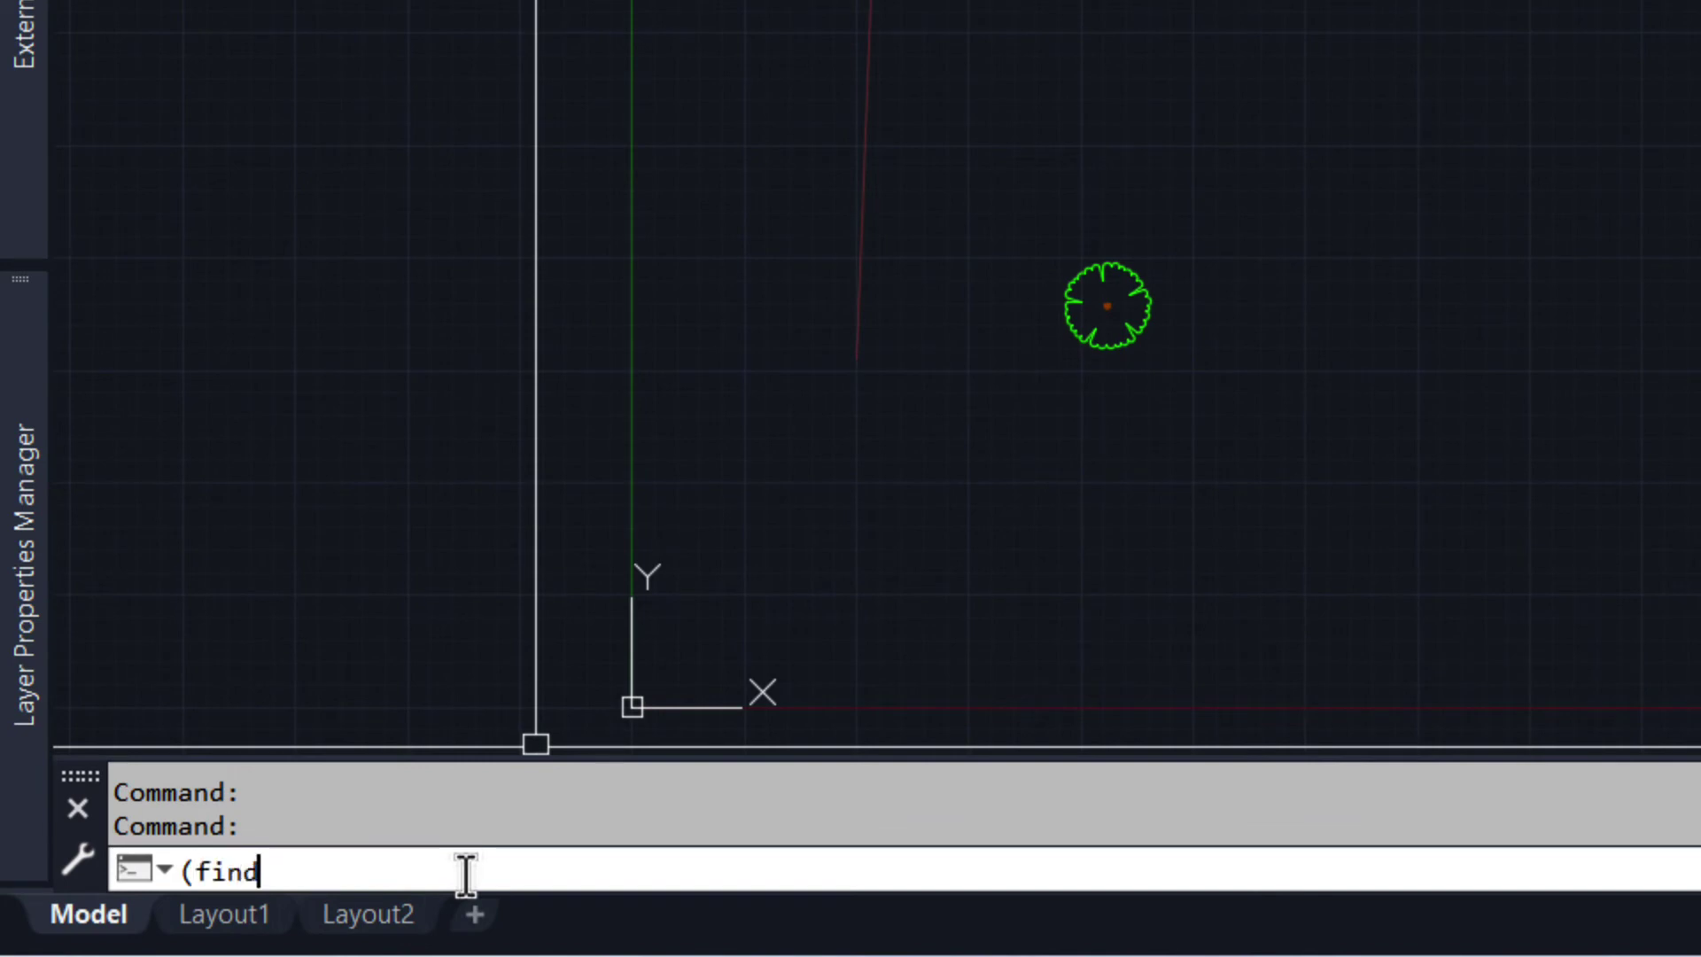
text(file ")
text(landfx.vlx)
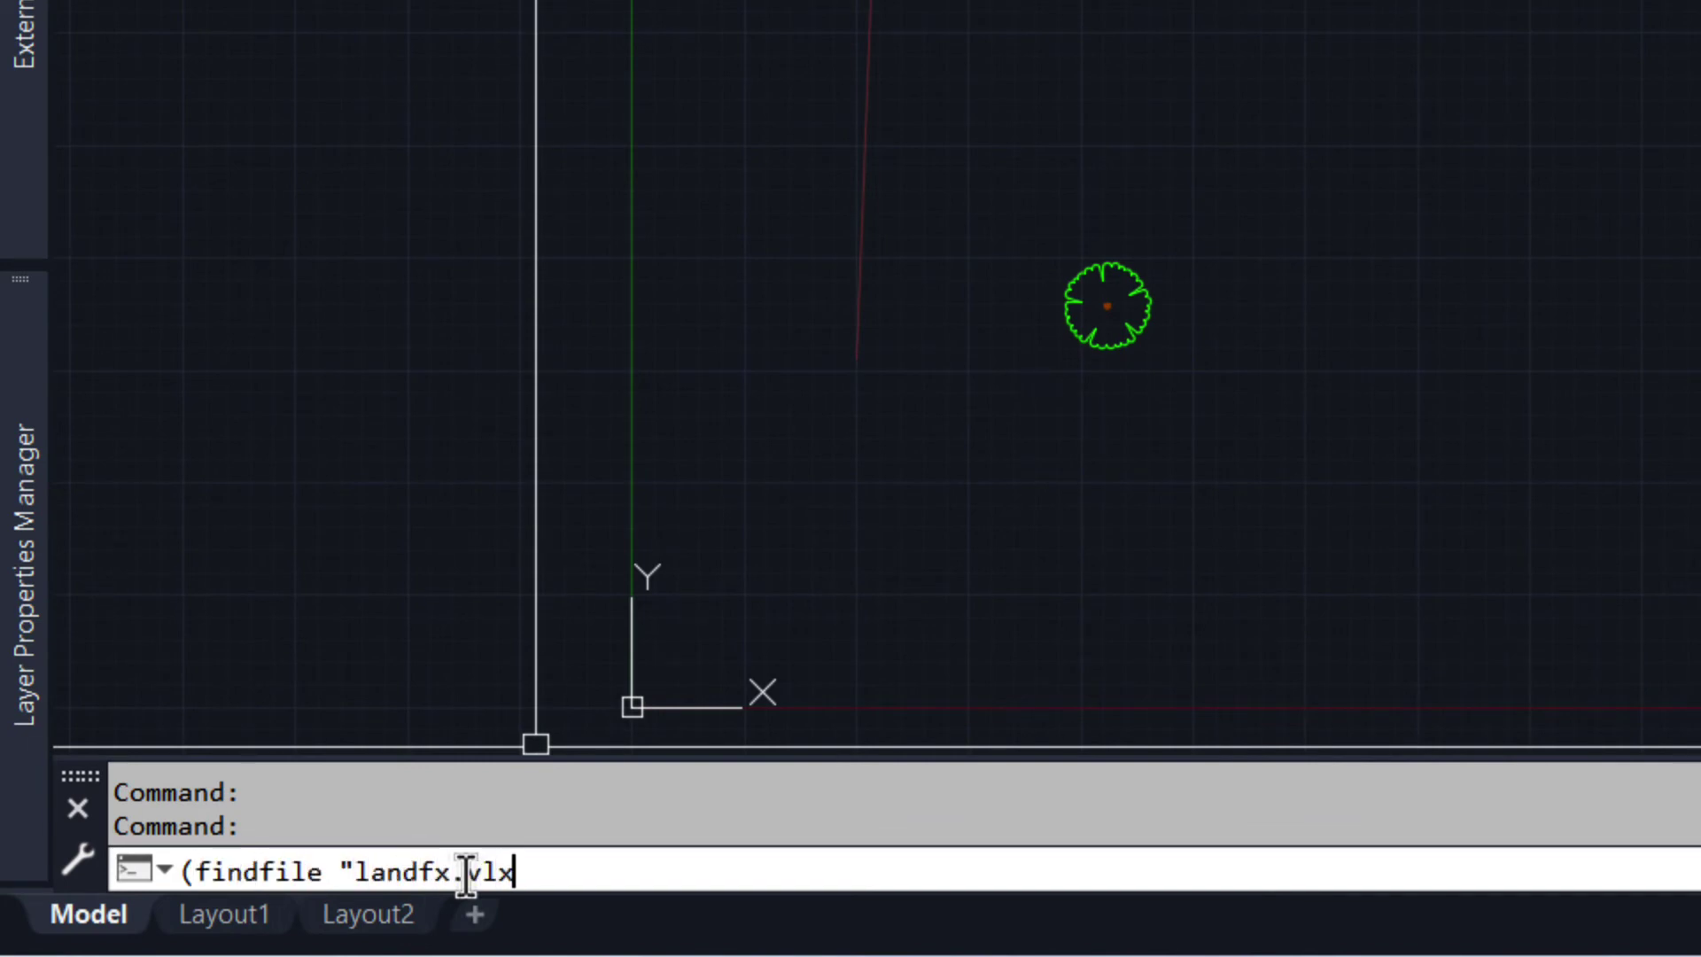
text("))
key(Return)
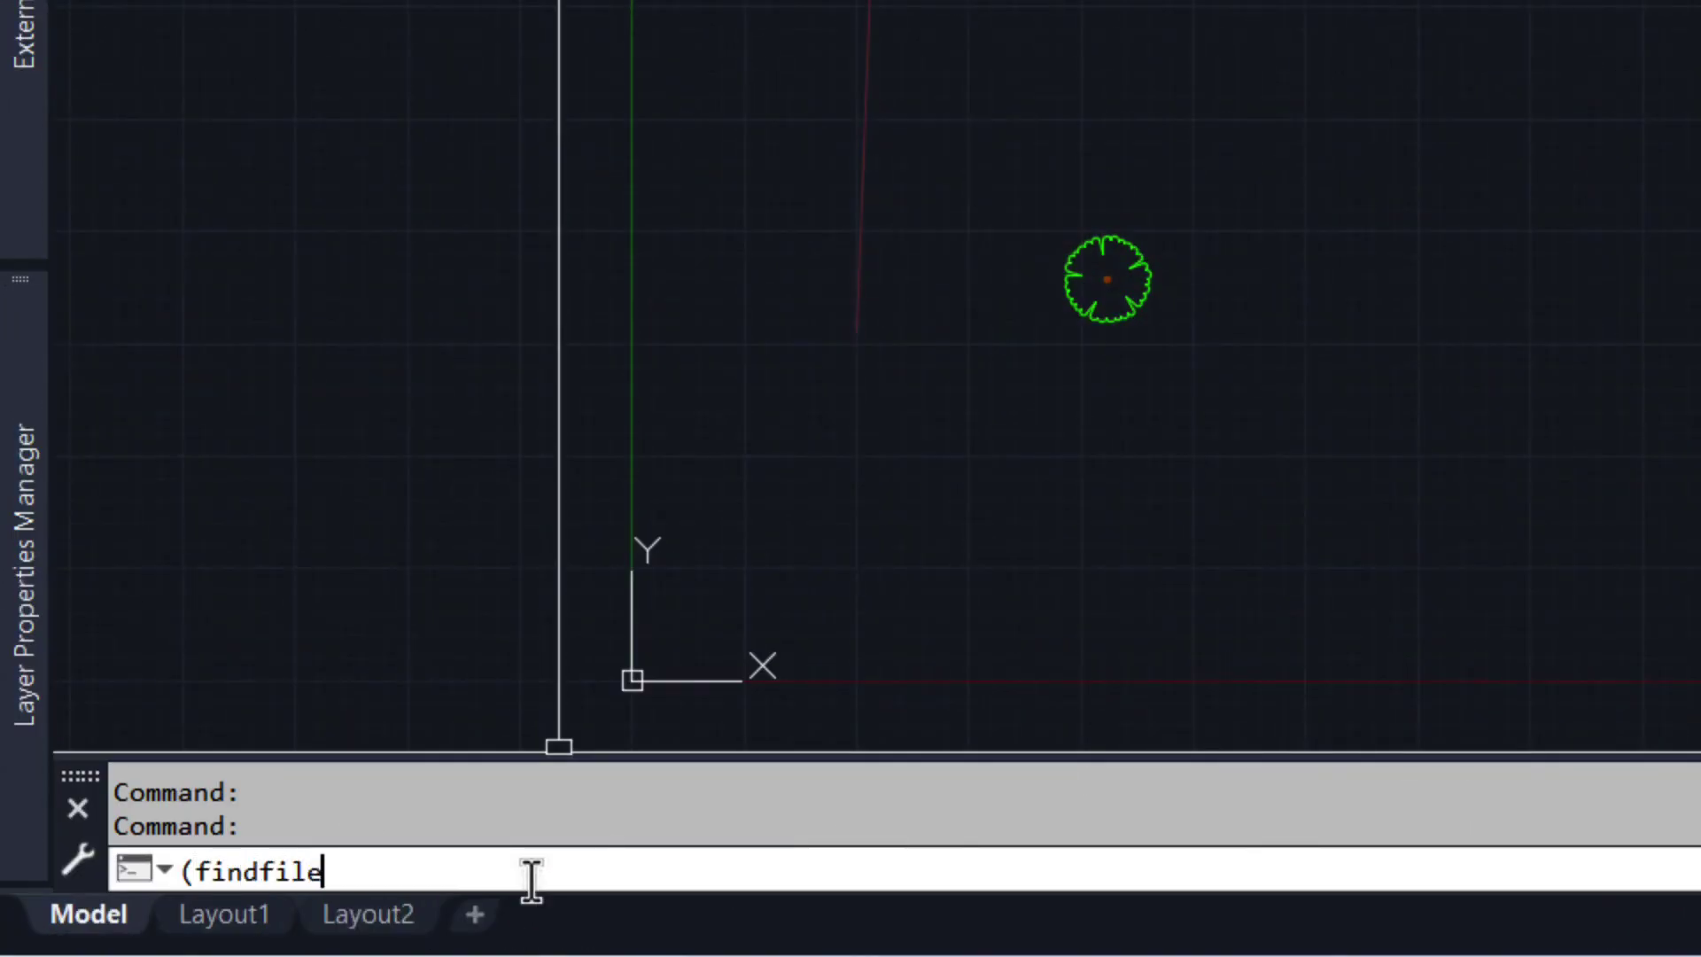
text( "land)
text(fx.vlx")
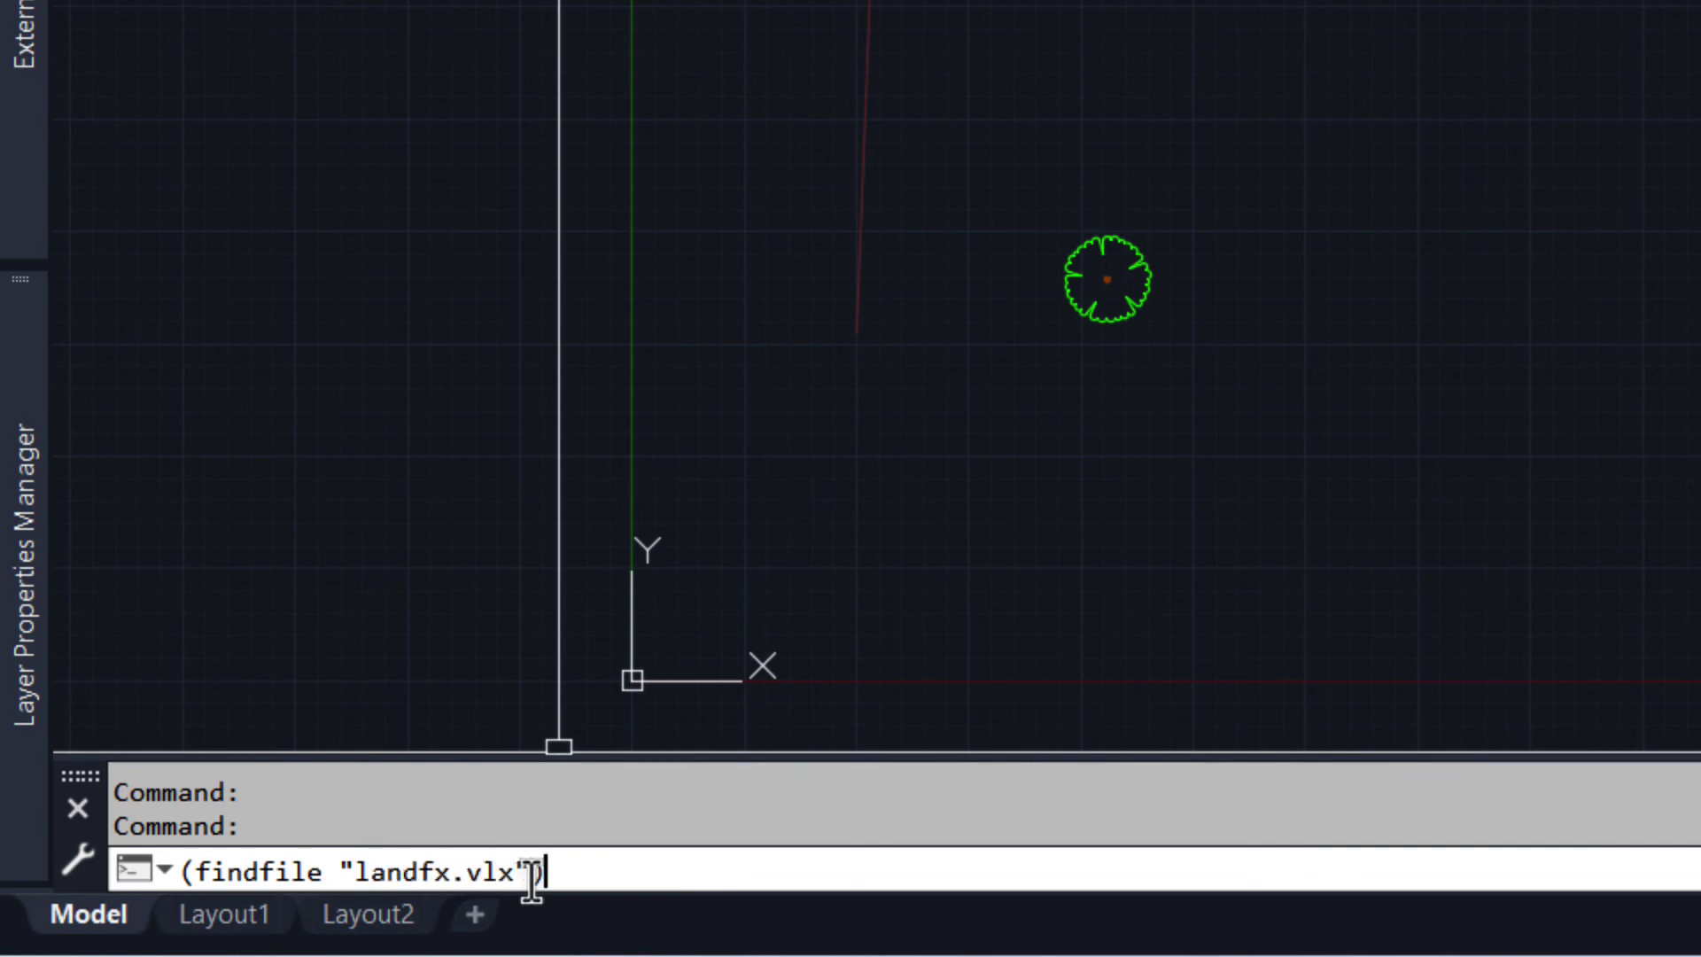
text())
key(Return)
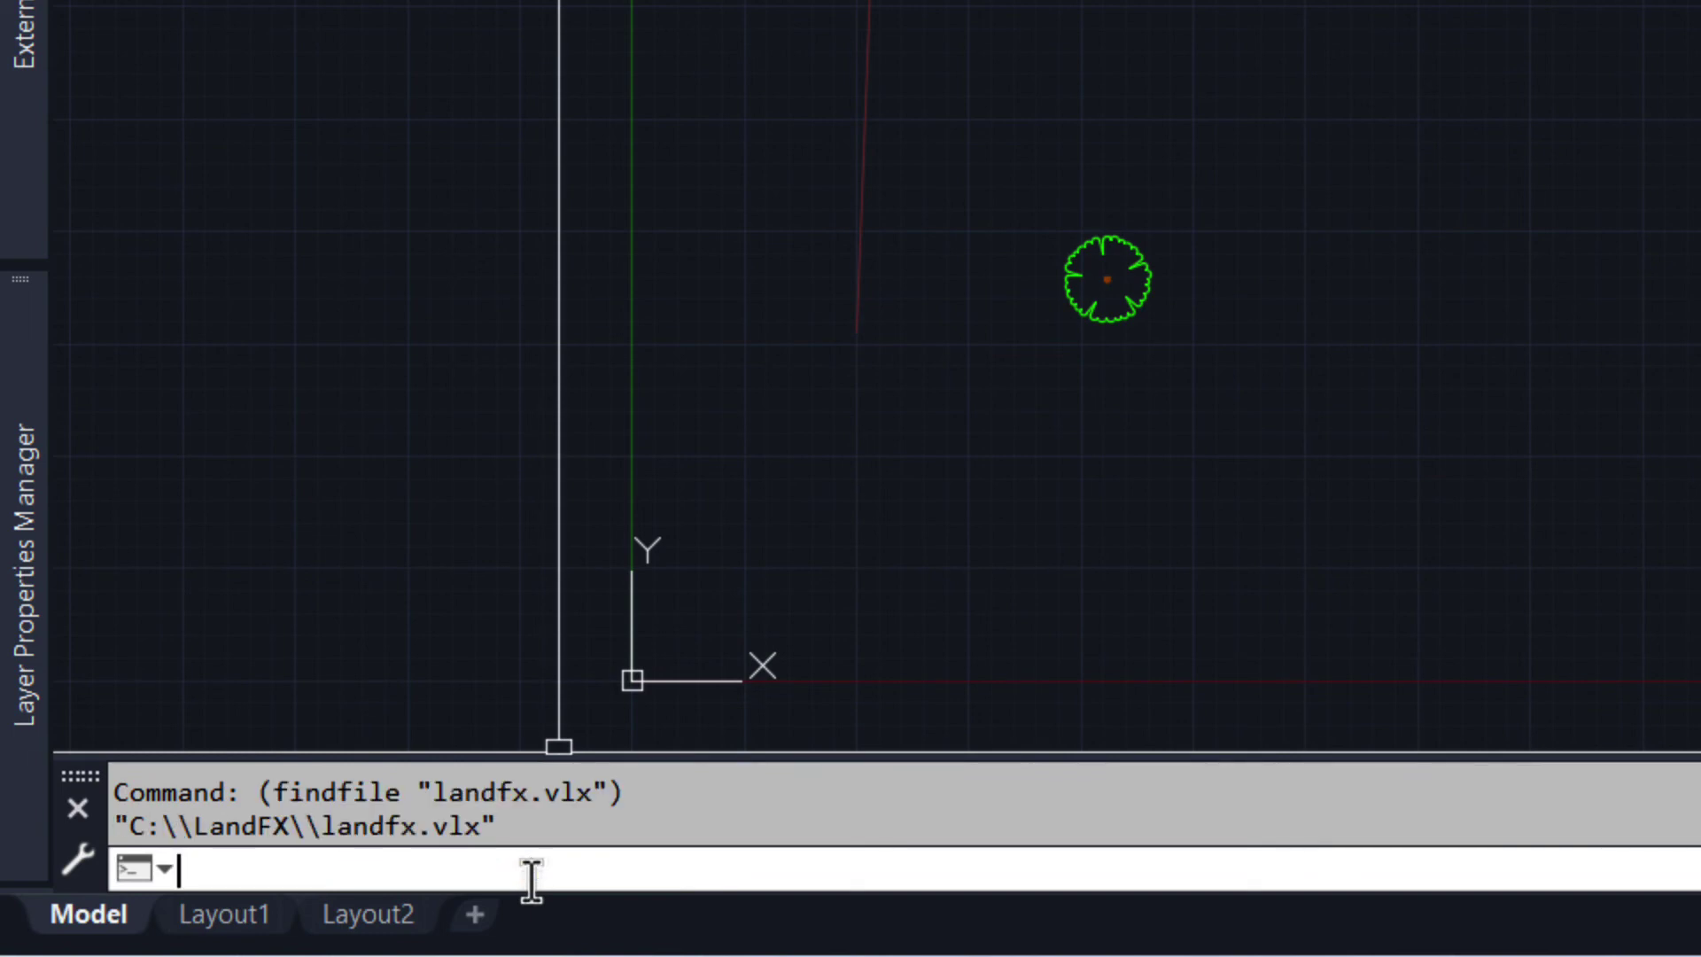